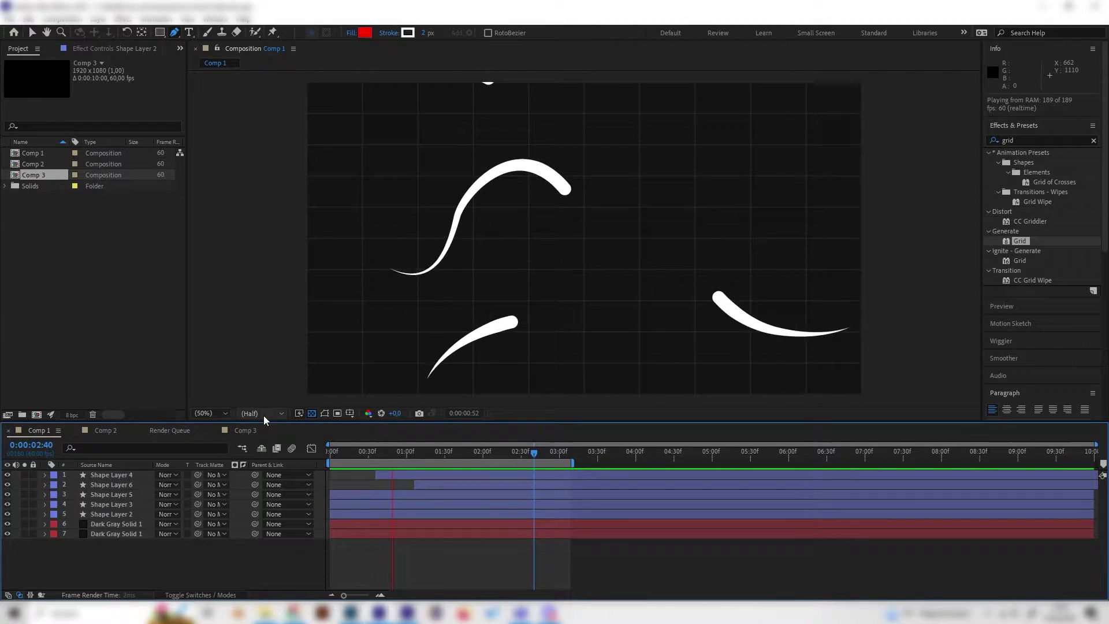
Step: Open Comp 3, delete both old wavy shape layers, and bring up the timeline add menu
left_click(227, 430)
left_click(123, 479)
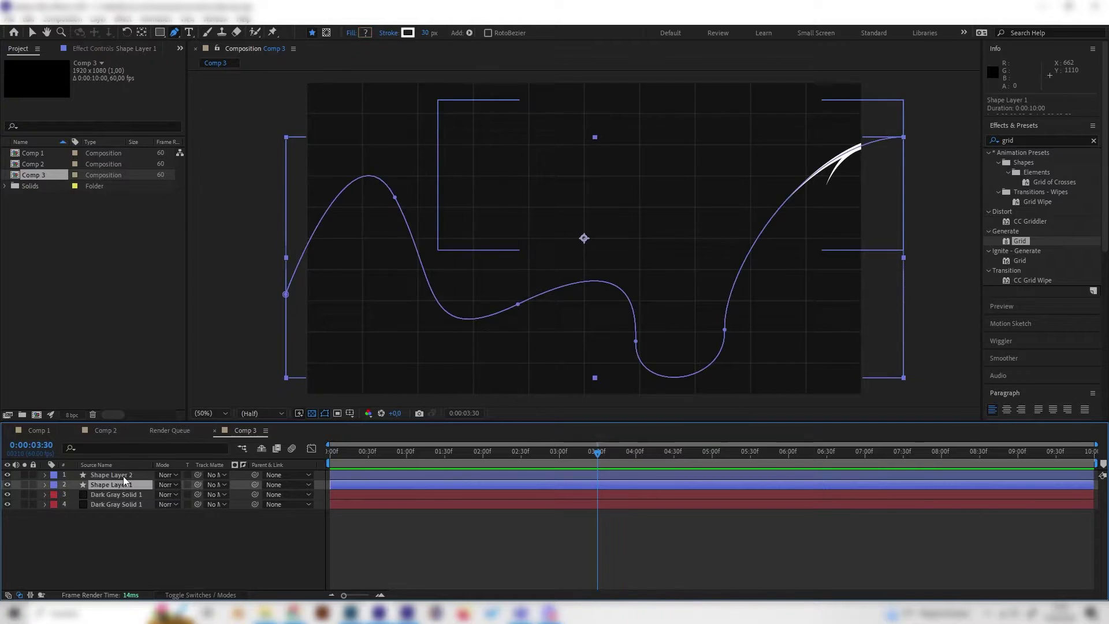
key("Delete")
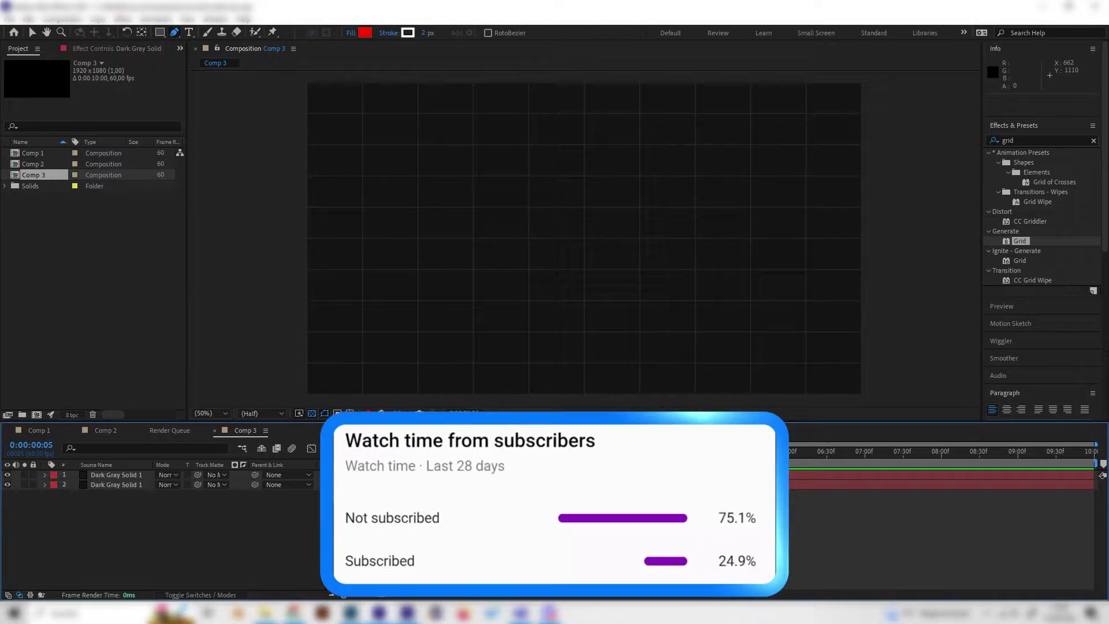
right_click(174, 509)
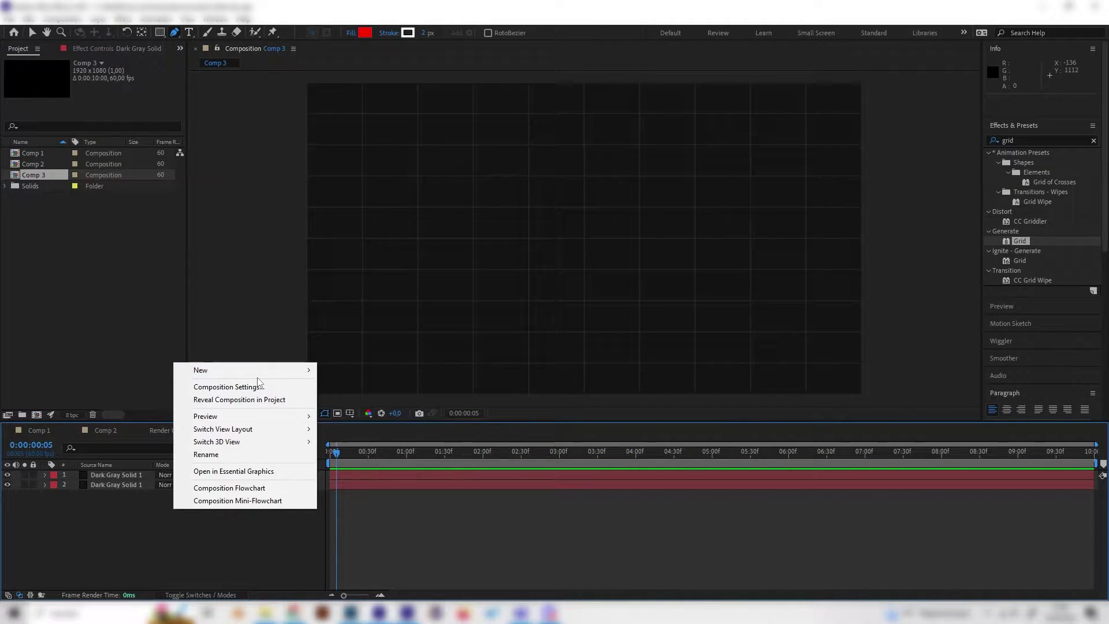
Step: Add an empty shape layer and pen a four-point bezier wave from left to right
mouse_move(225, 370)
left_click(362, 450)
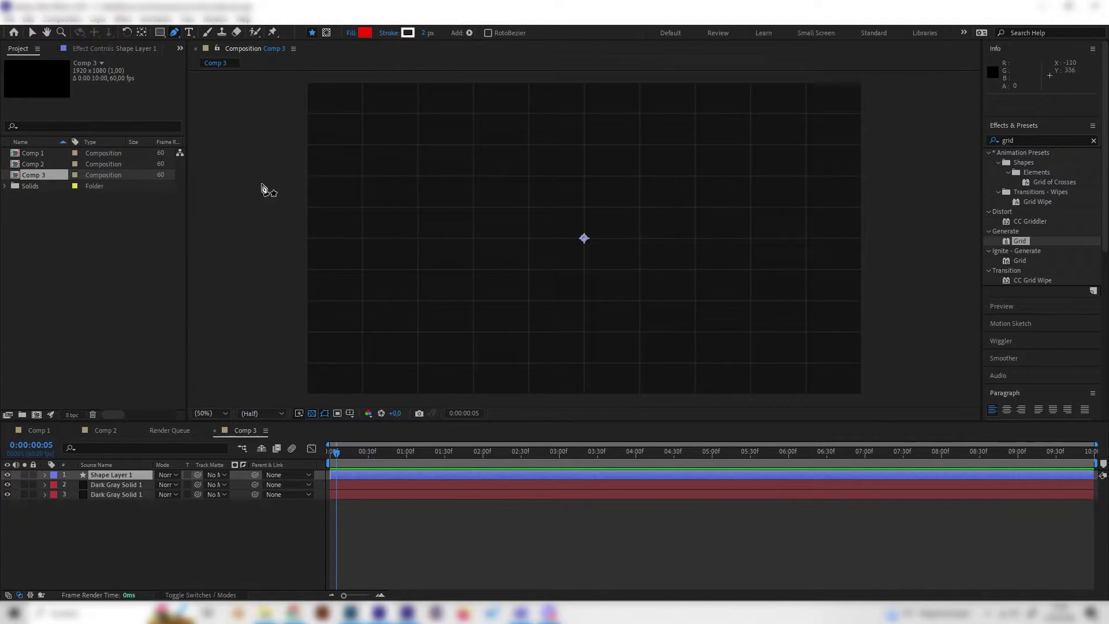
left_click(279, 313)
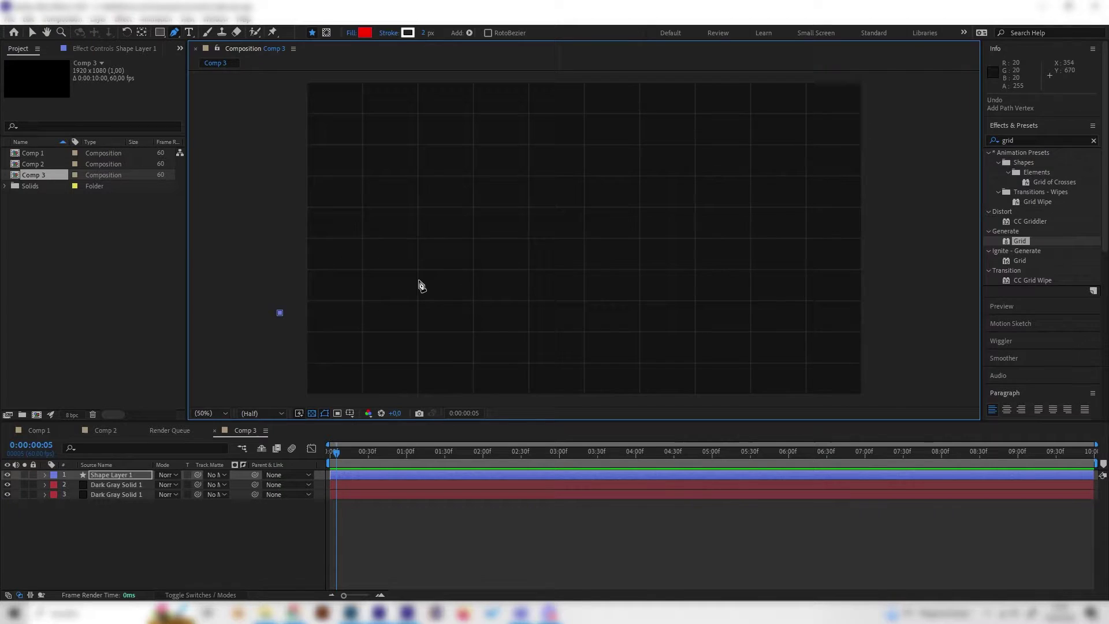
left_click_drag(424, 257, 497, 332)
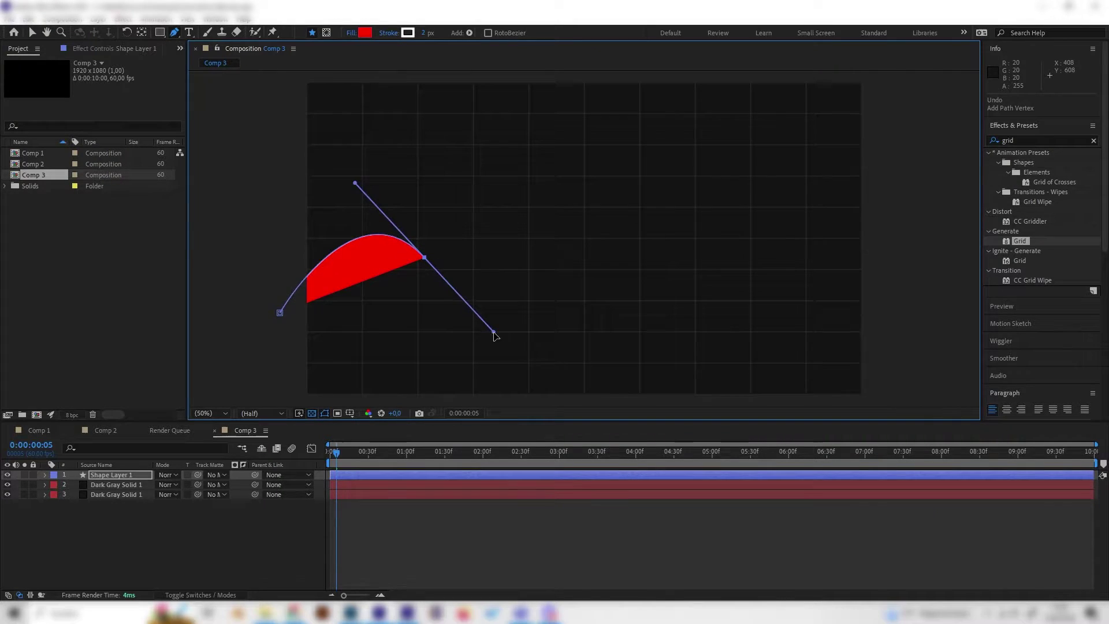
left_click_drag(645, 200, 679, 118)
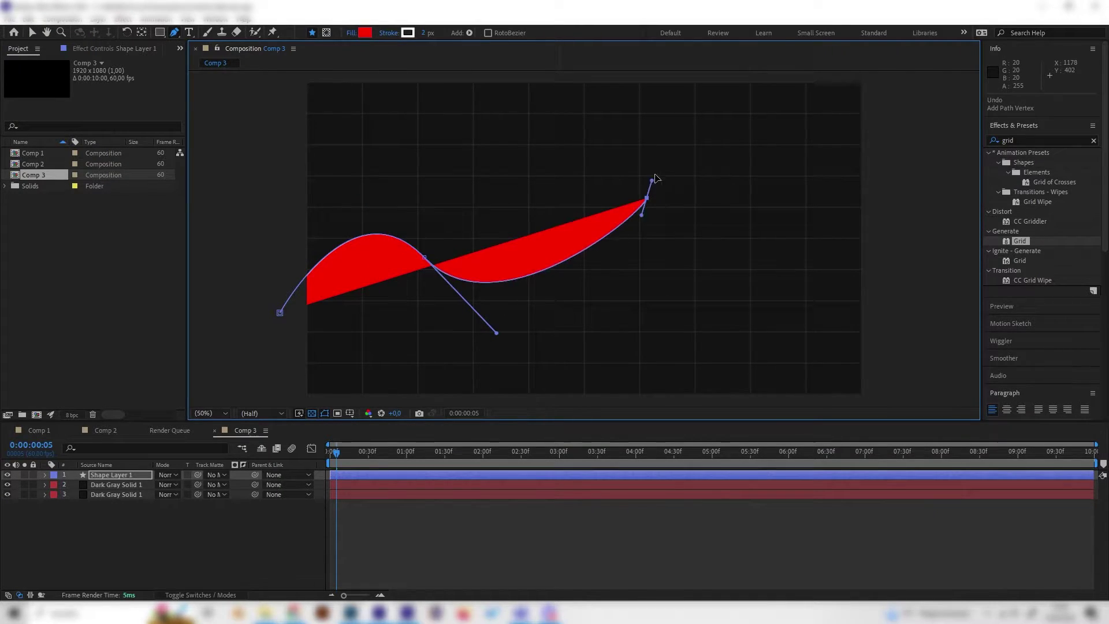
left_click_drag(883, 236, 925, 367)
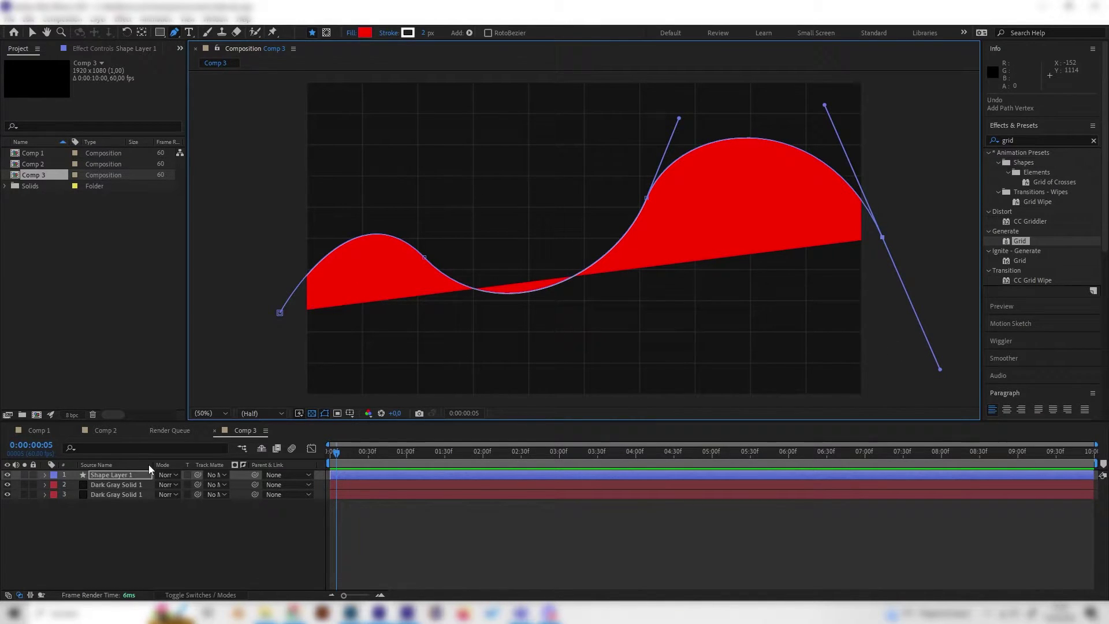
Step: Expand Shape Layer 1 > Contents > Shape 1 and delete Fill 1
left_click(105, 475)
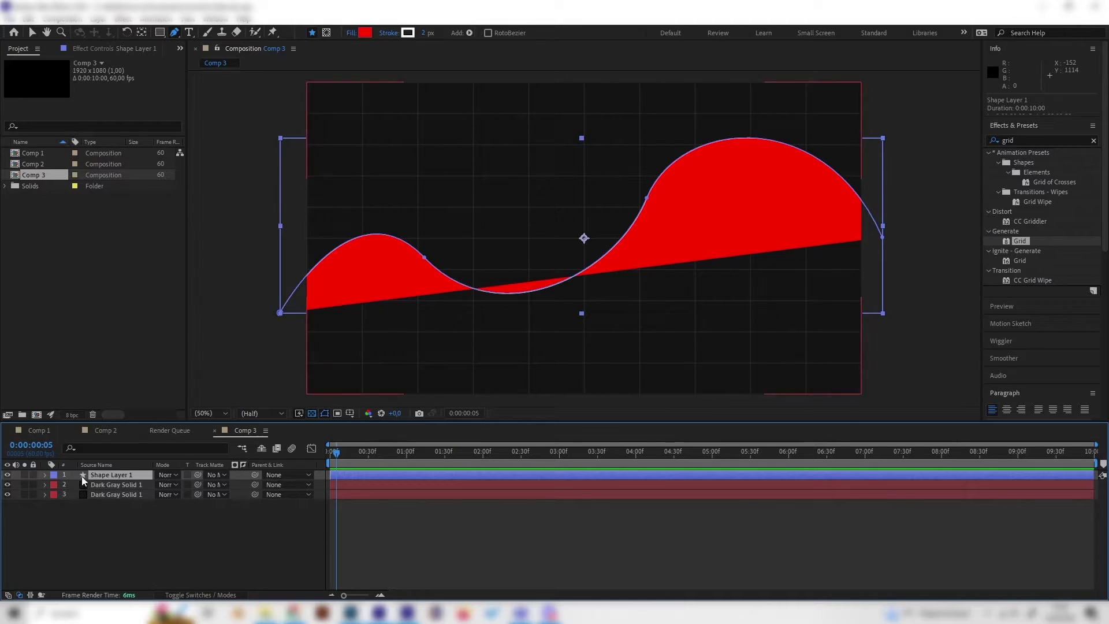
left_click(44, 475)
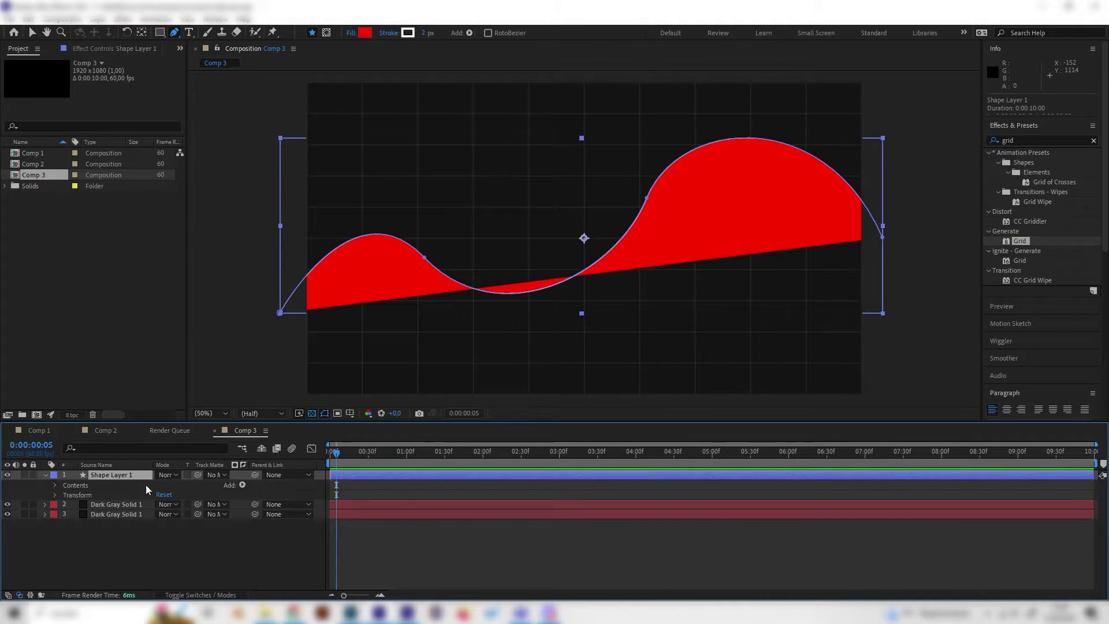
left_click(56, 486)
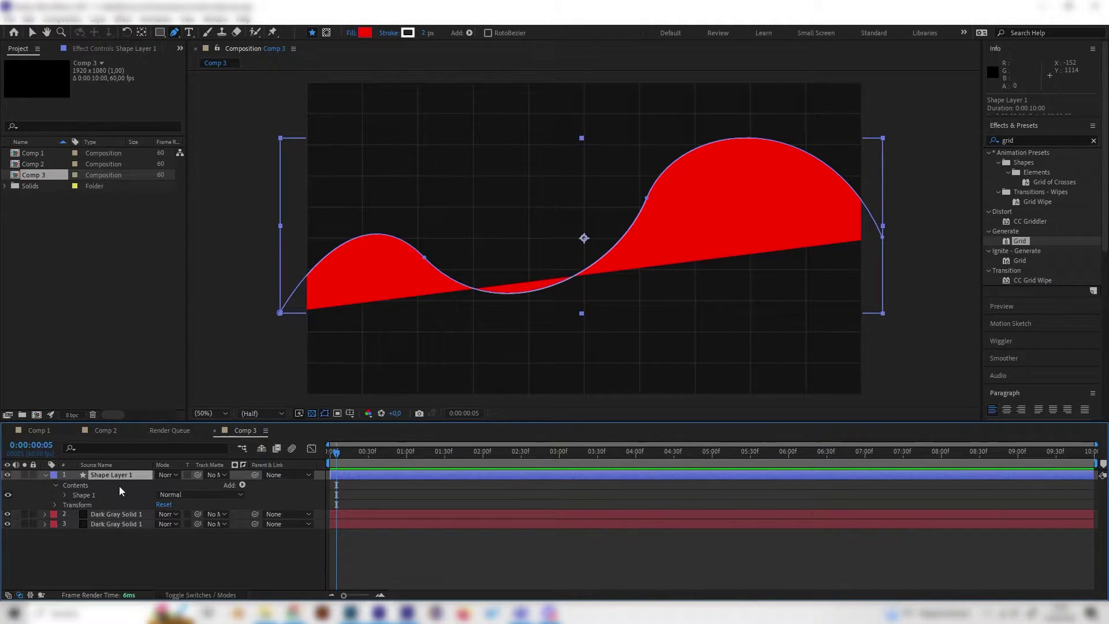
left_click(64, 495)
left_click(108, 522)
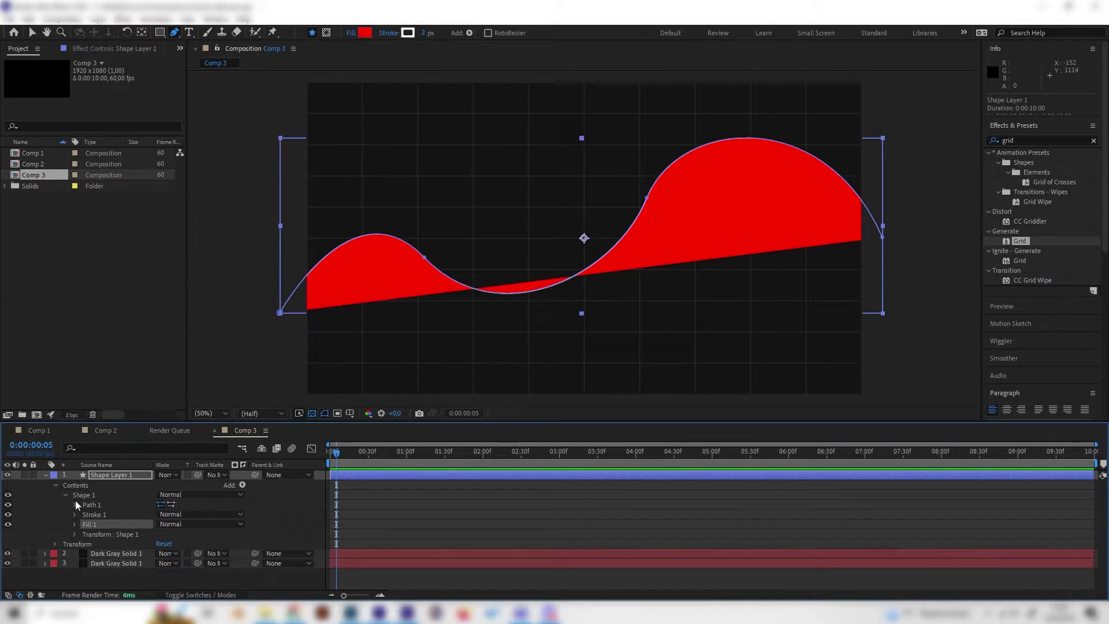
key("Delete")
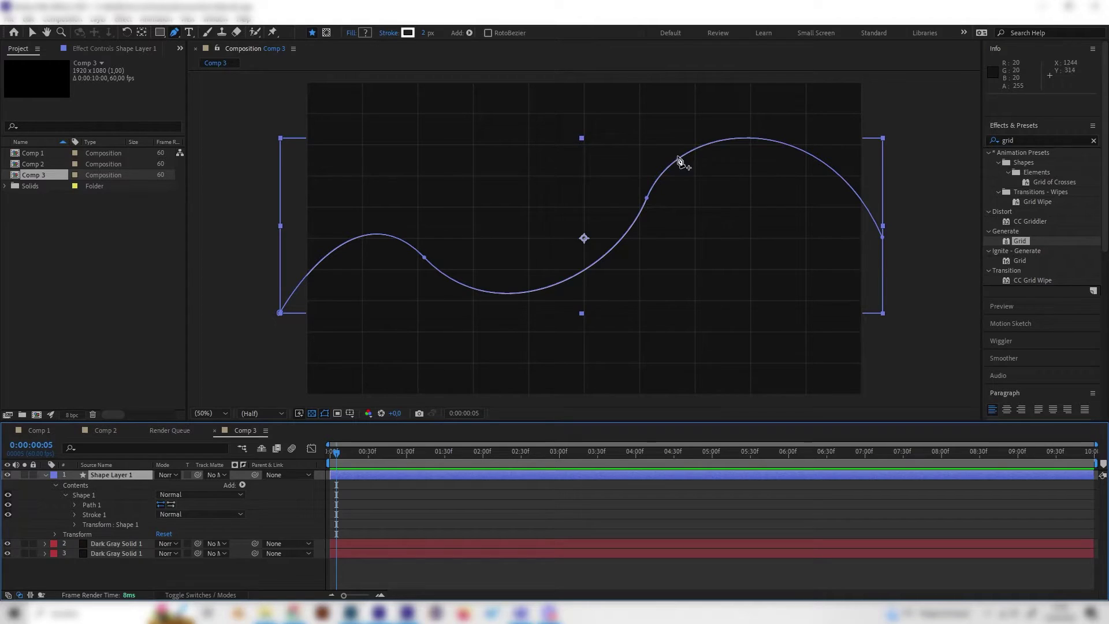
Step: Set Stroke 1 width to 30 and return the playhead to the composition start
left_click(73, 515)
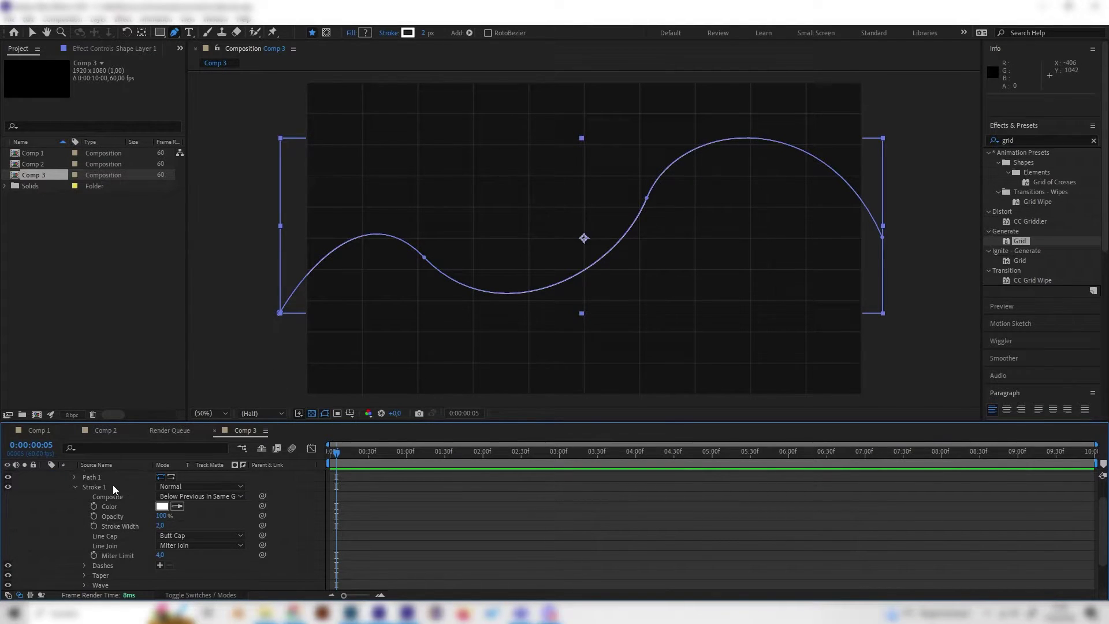
left_click(165, 527)
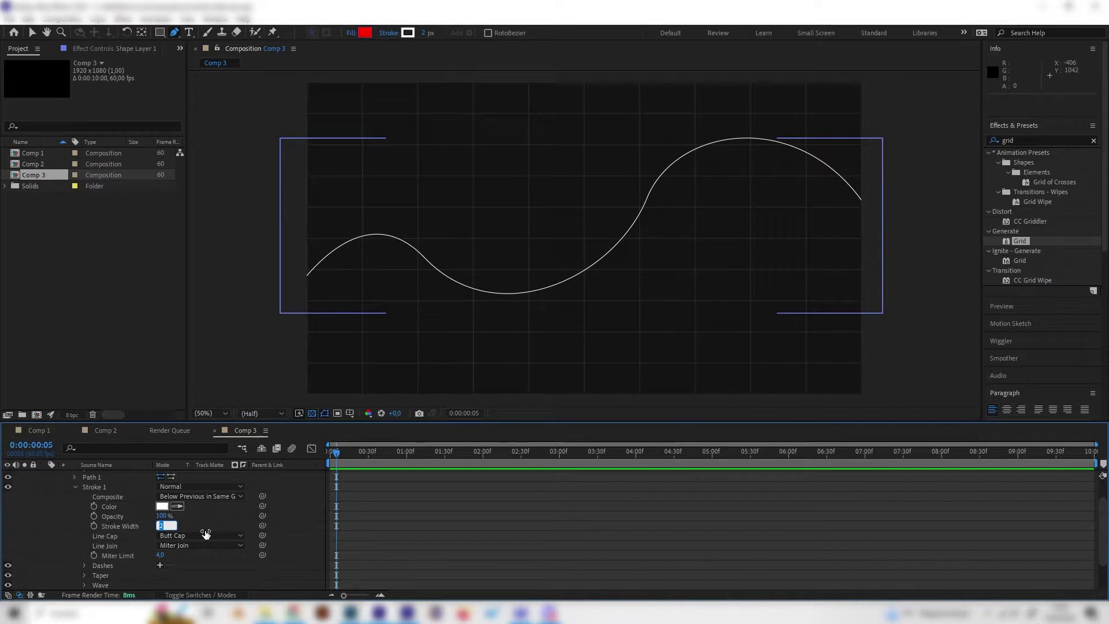
type("30")
key("Return")
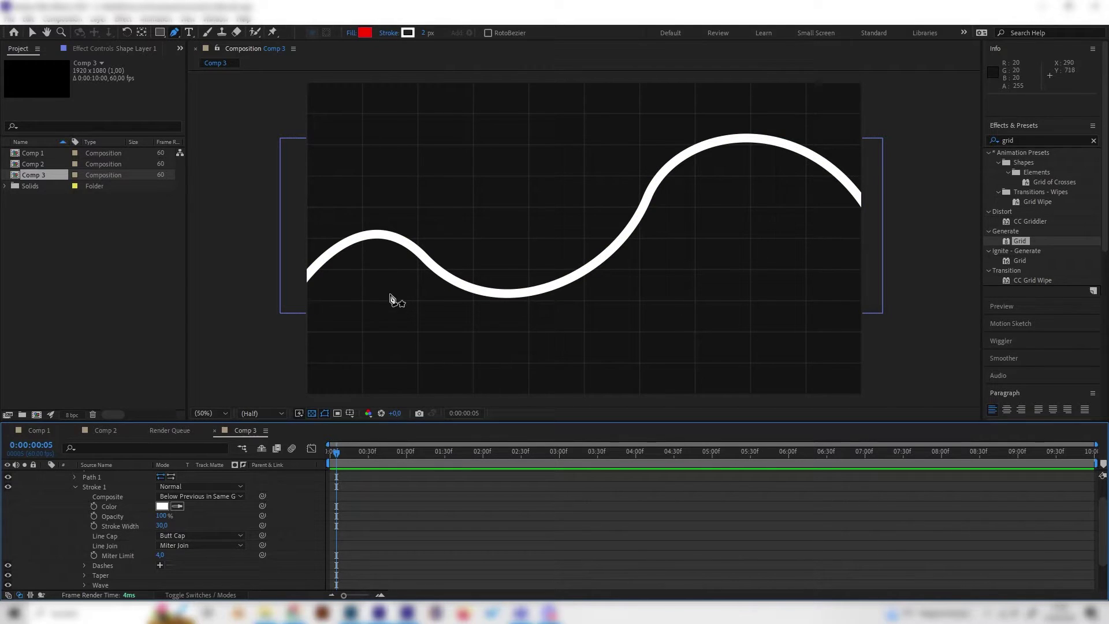
mouse_move(362, 452)
left_mouse_down()
mouse_move(311, 482)
mouse_move(246, 476)
left_mouse_up()
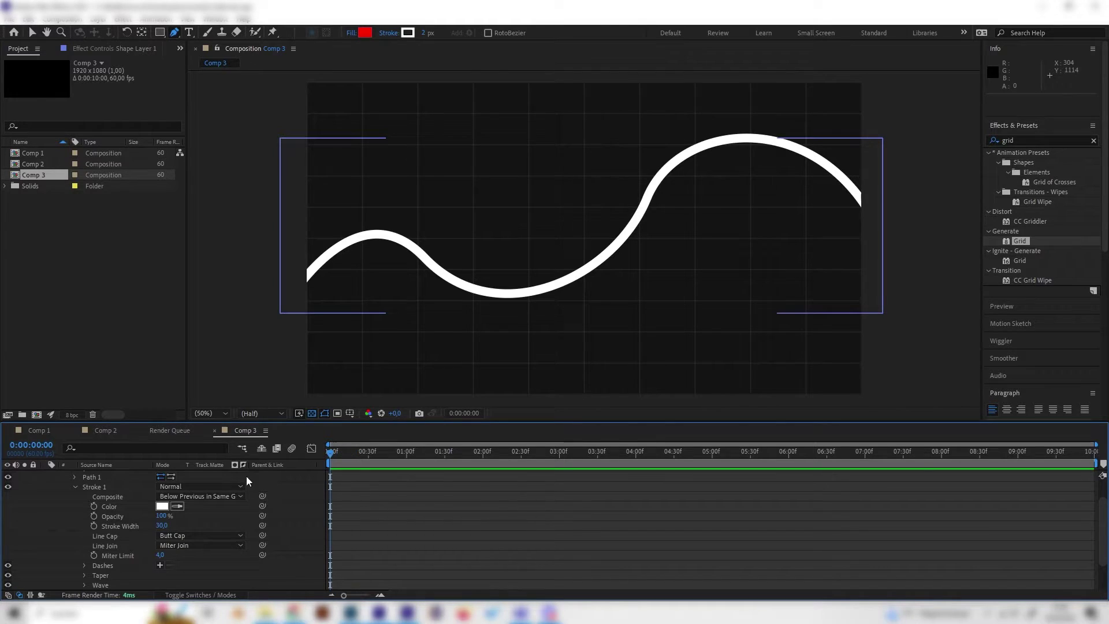
scroll(129, 475, "up", 2)
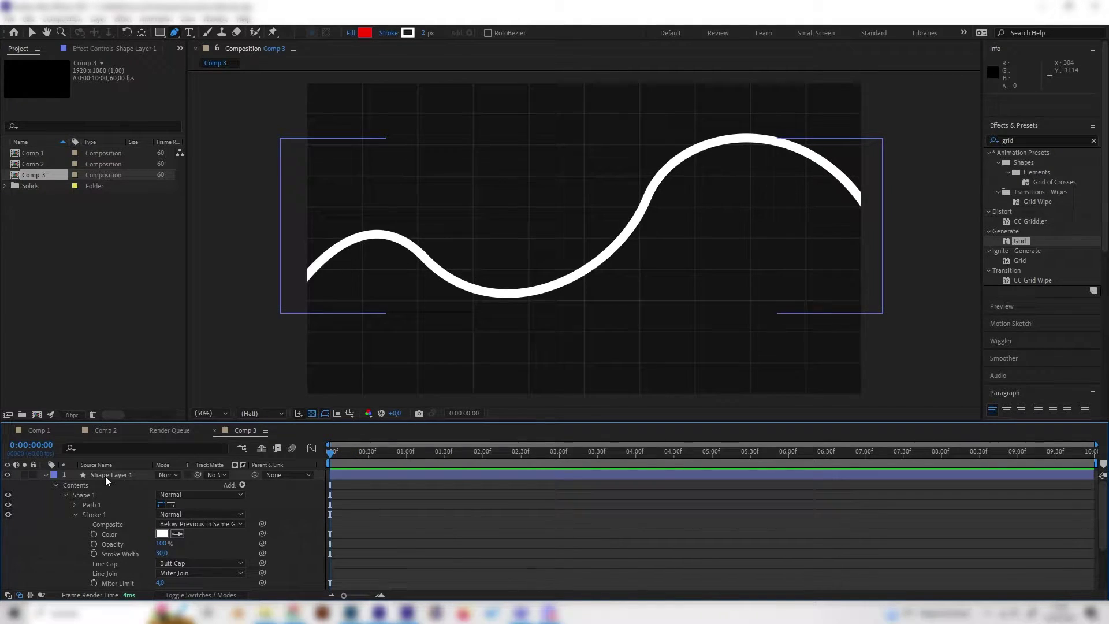
Step: Add Trim Paths to Shape Layer 1 and expand Trim Paths 1
left_click(104, 476)
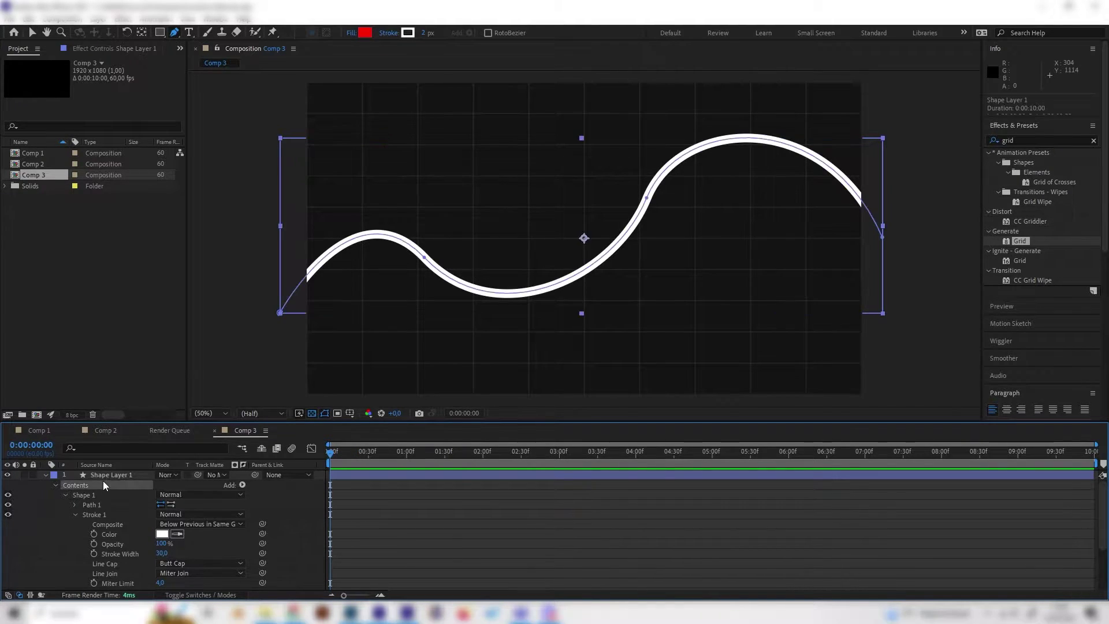
left_click(241, 487)
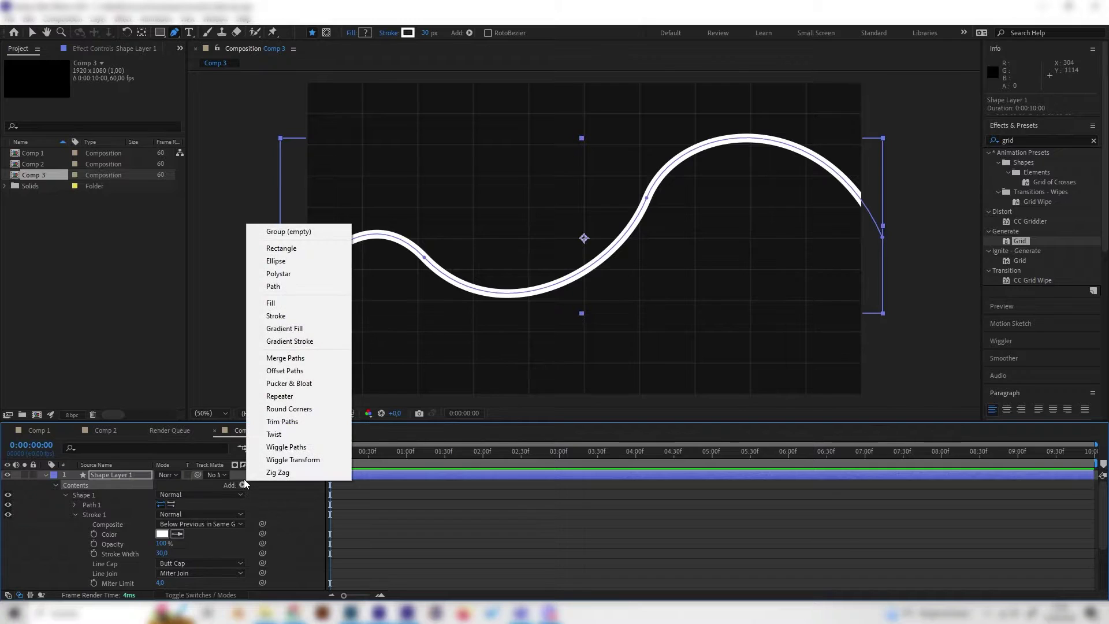
left_click(283, 423)
scroll(188, 531, "down", 2)
scroll(260, 527, "down", 2)
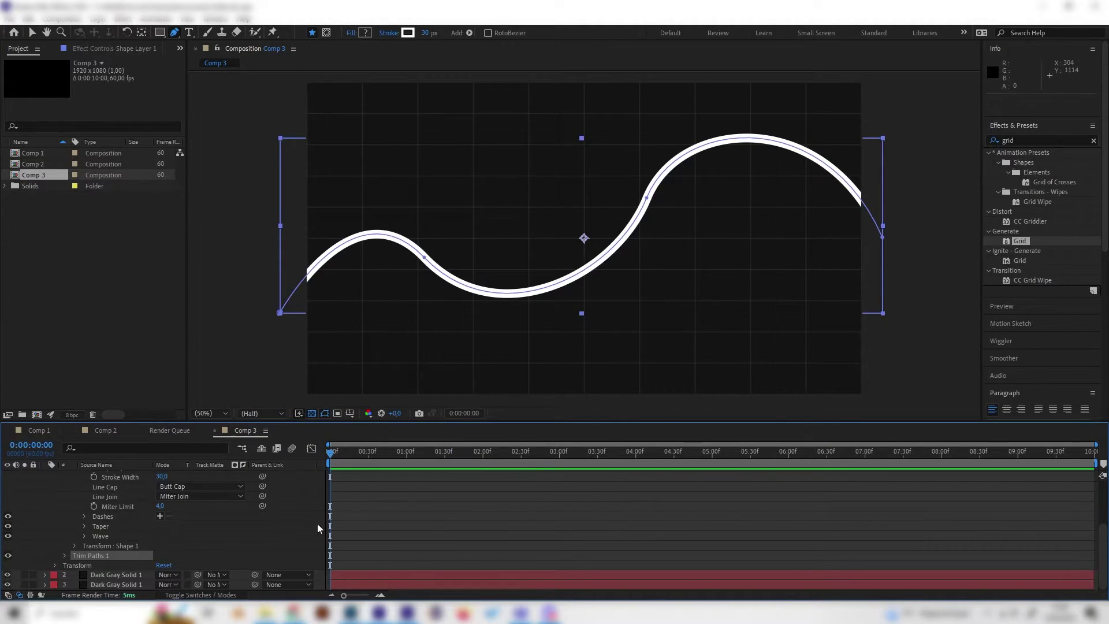
left_click(65, 555)
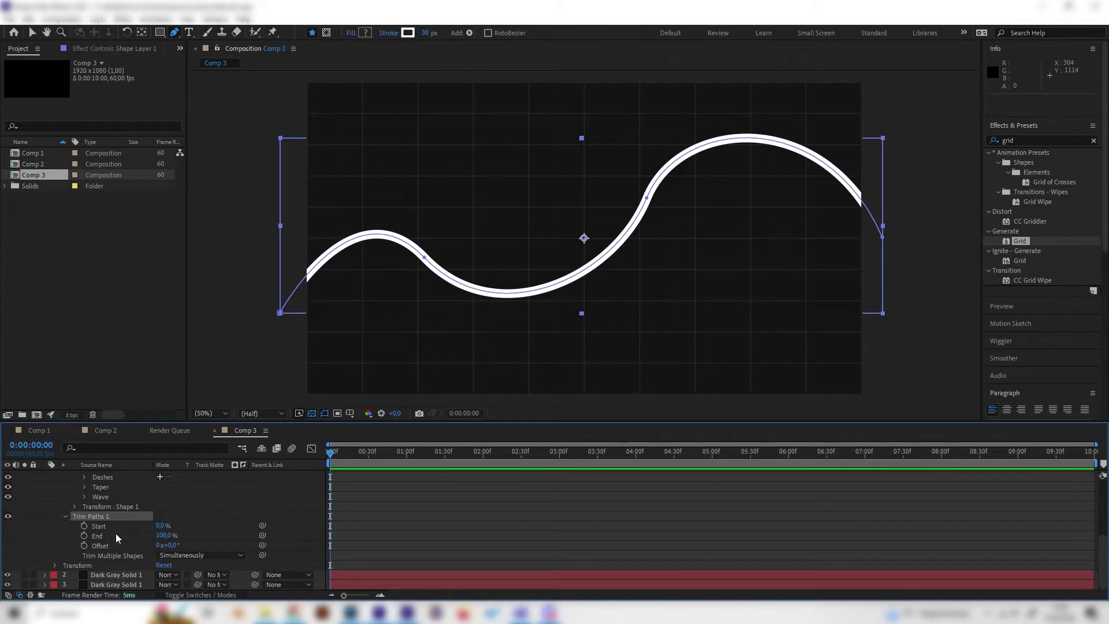
Step: Keyframe Trim Paths End from 0% at 0:00 to 100% at 3:00
left_click_drag(164, 536, 104, 538)
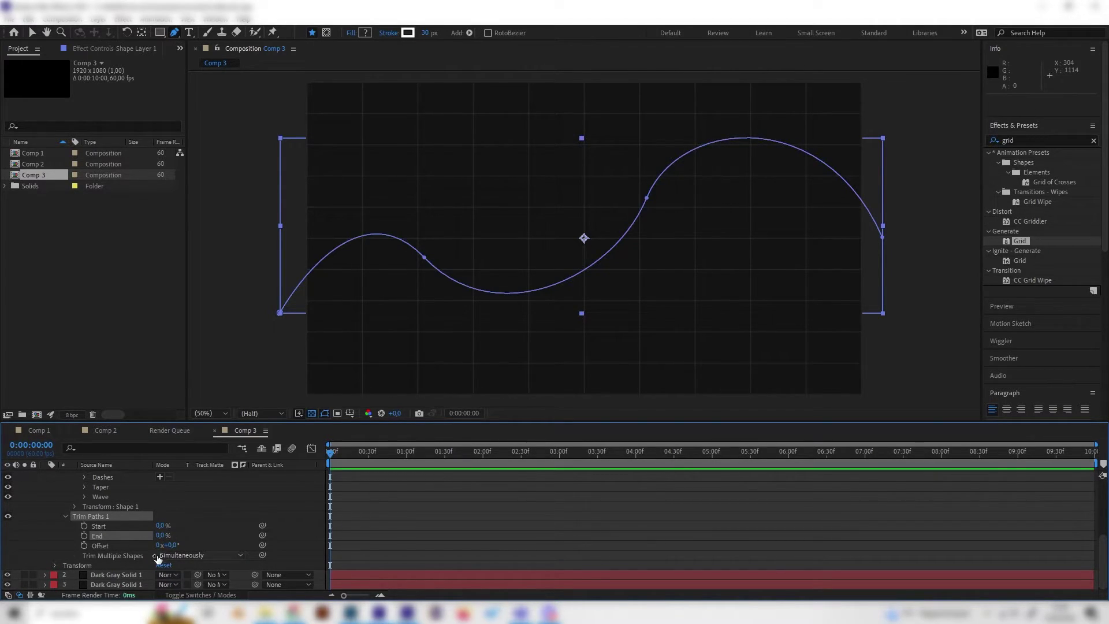
left_click(83, 536)
left_click_drag(472, 454, 560, 459)
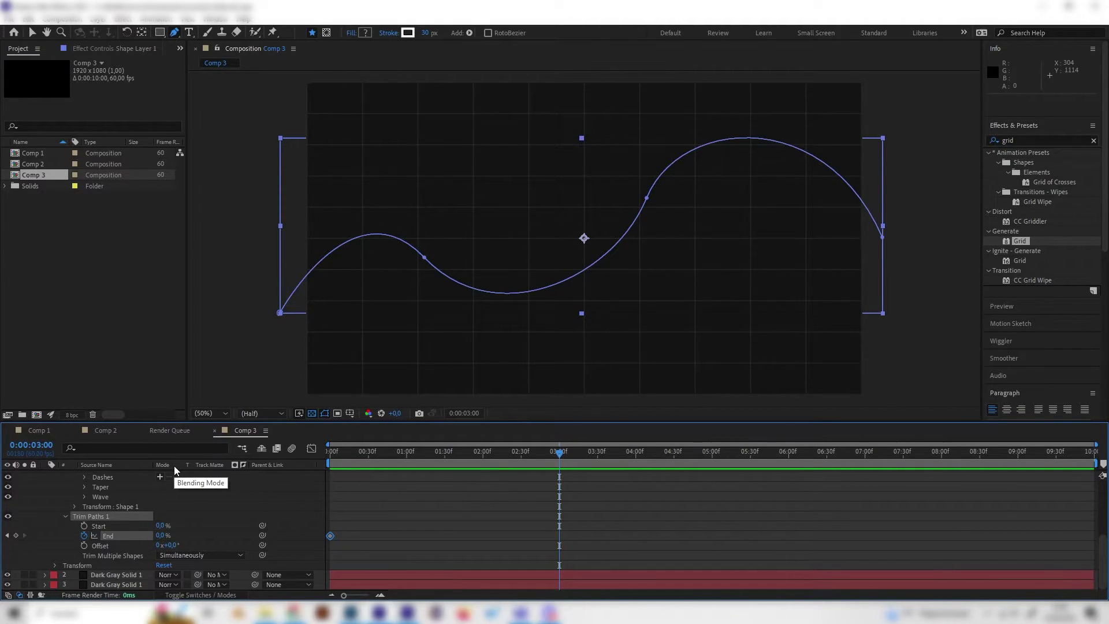
left_click_drag(163, 536, 285, 537)
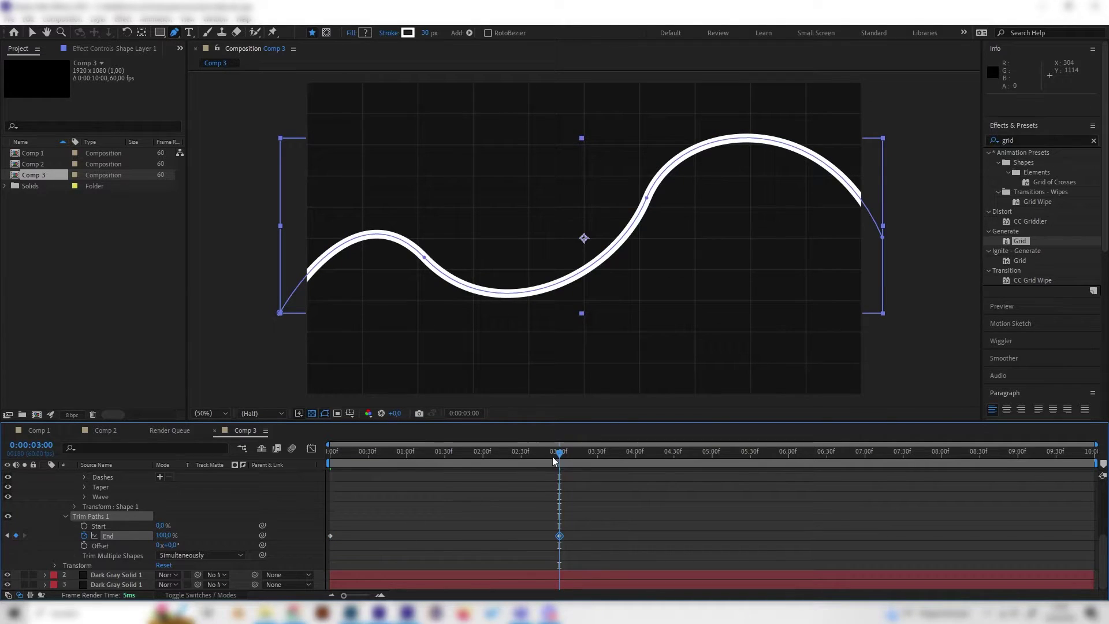
Step: Preview the draw-on animation from near the start, stopping around 2 seconds
left_click_drag(559, 454, 344, 464)
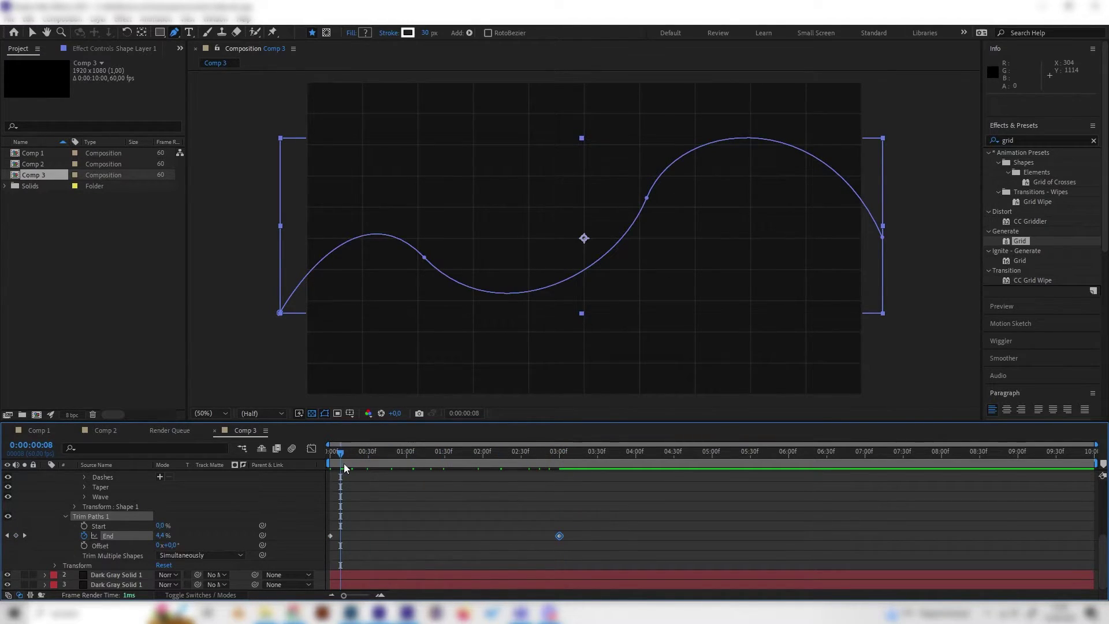
key("space")
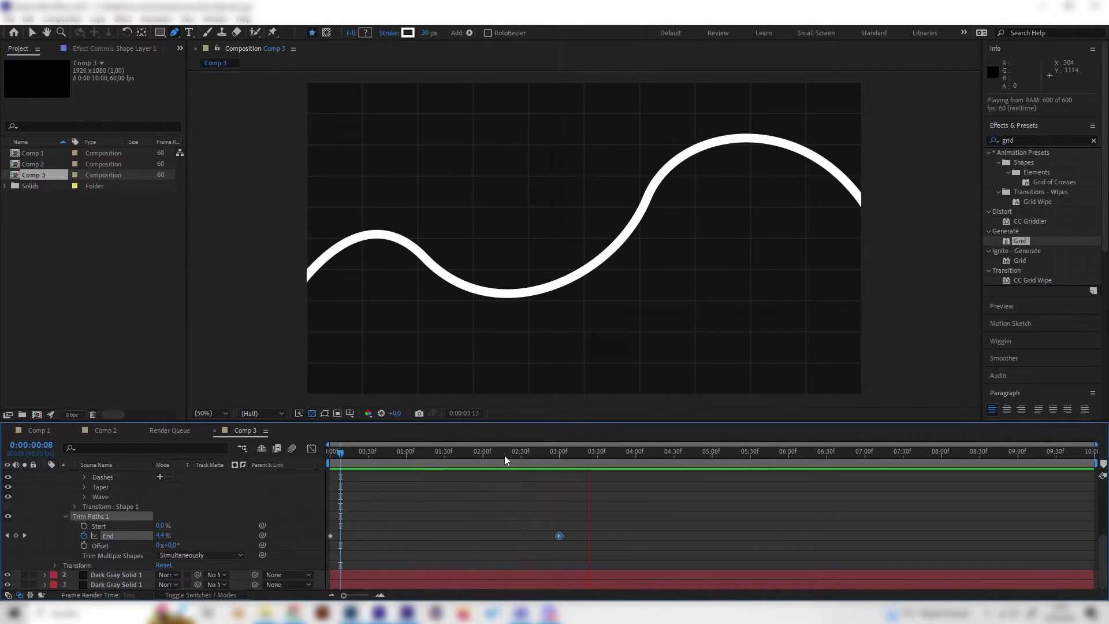
left_click(488, 457)
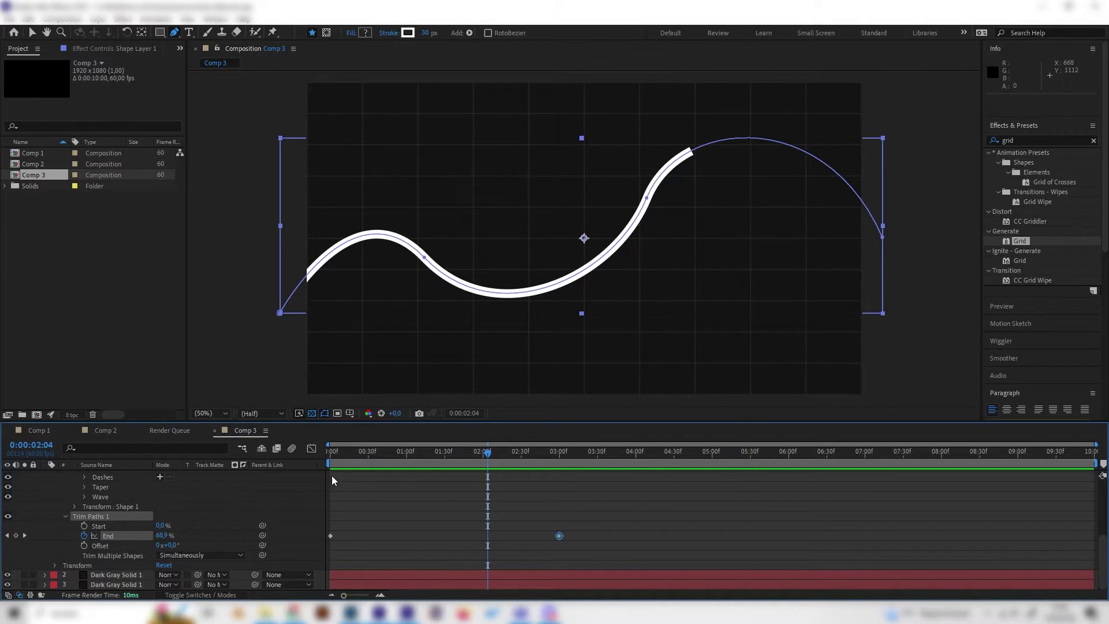
Step: Keyframe Trim Paths Start from 0% at 0:45 to 100% at 3:30
mouse_move(419, 458)
left_mouse_down()
mouse_move(306, 479)
mouse_move(386, 485)
left_mouse_up()
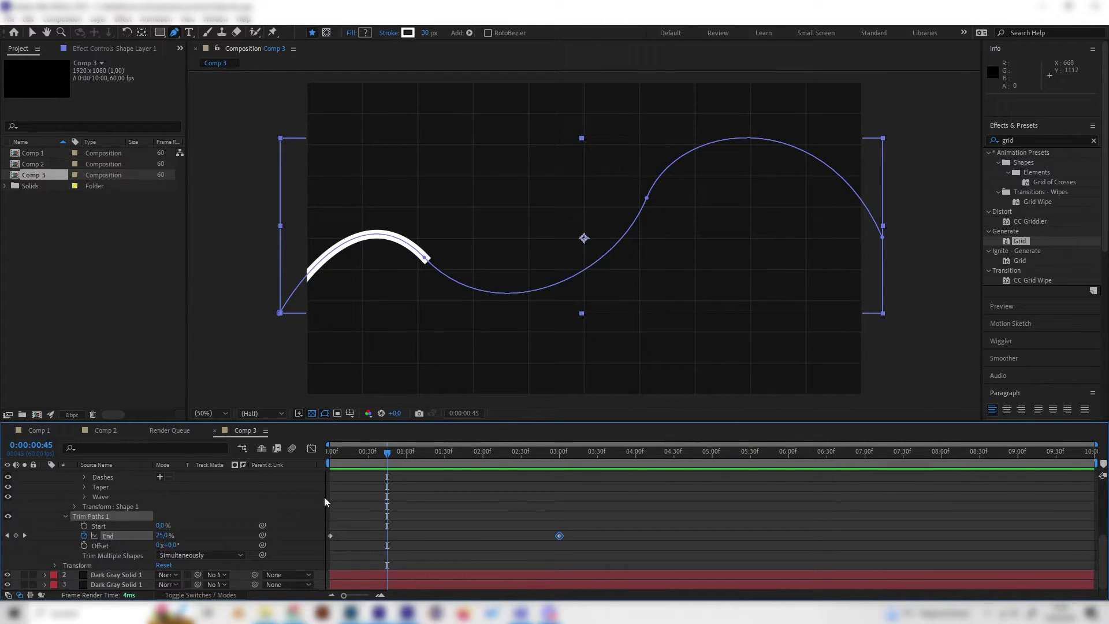
left_click(85, 525)
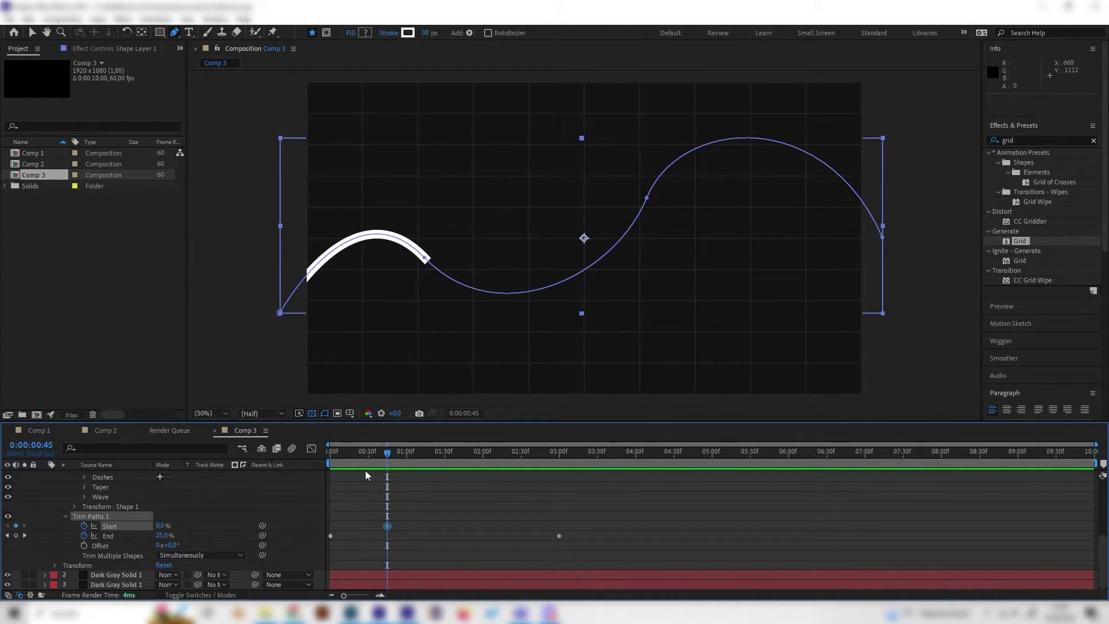
left_click_drag(387, 456, 597, 455)
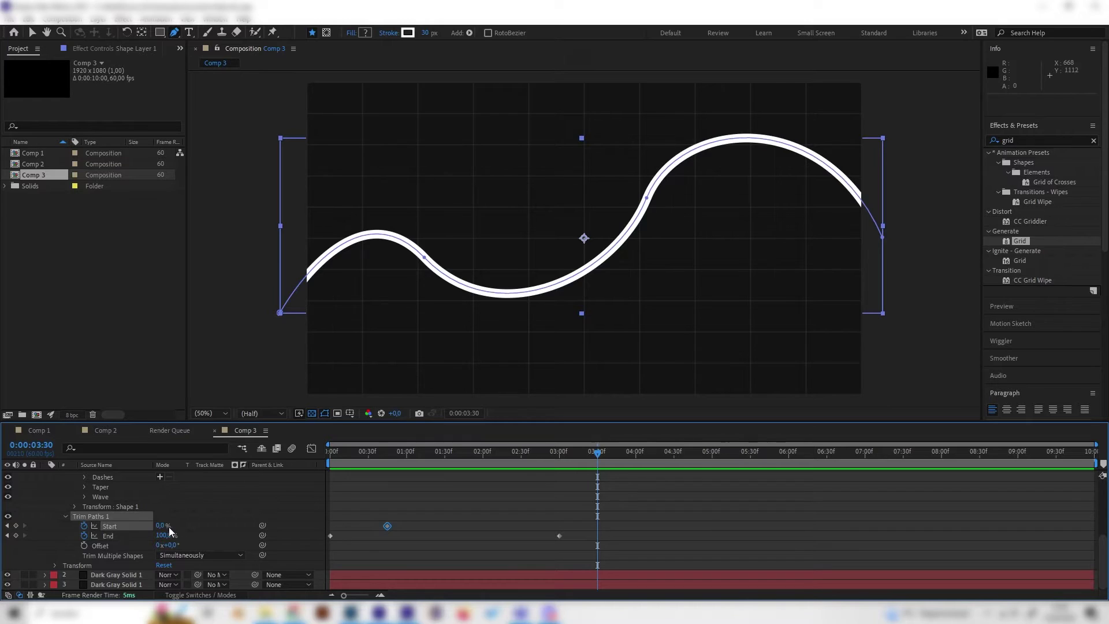
left_click_drag(161, 526, 208, 526)
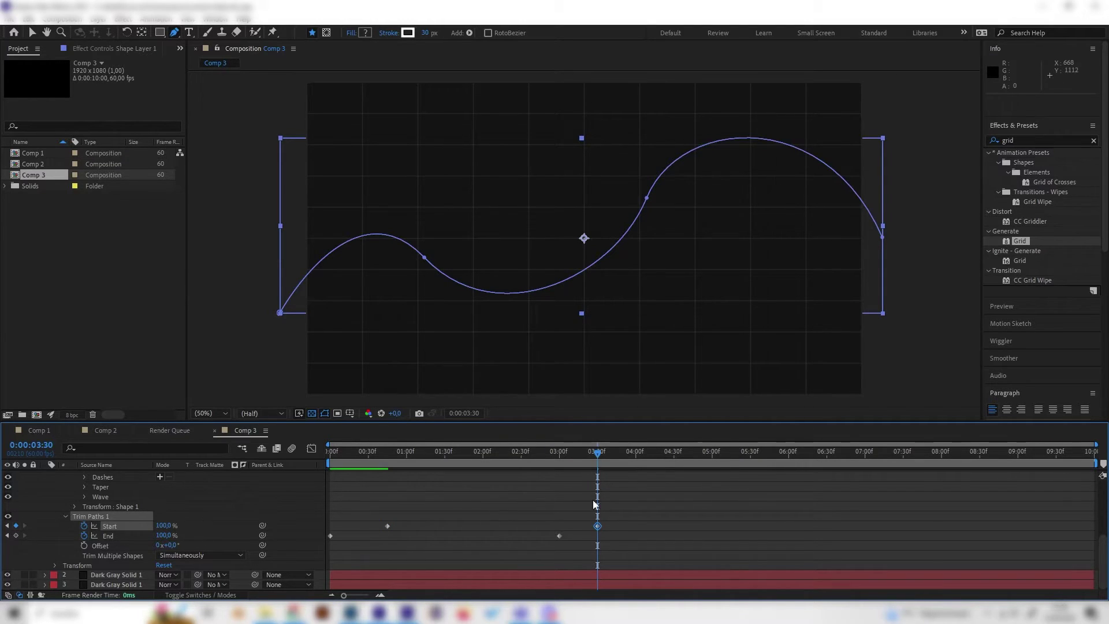
left_click_drag(597, 454, 425, 455)
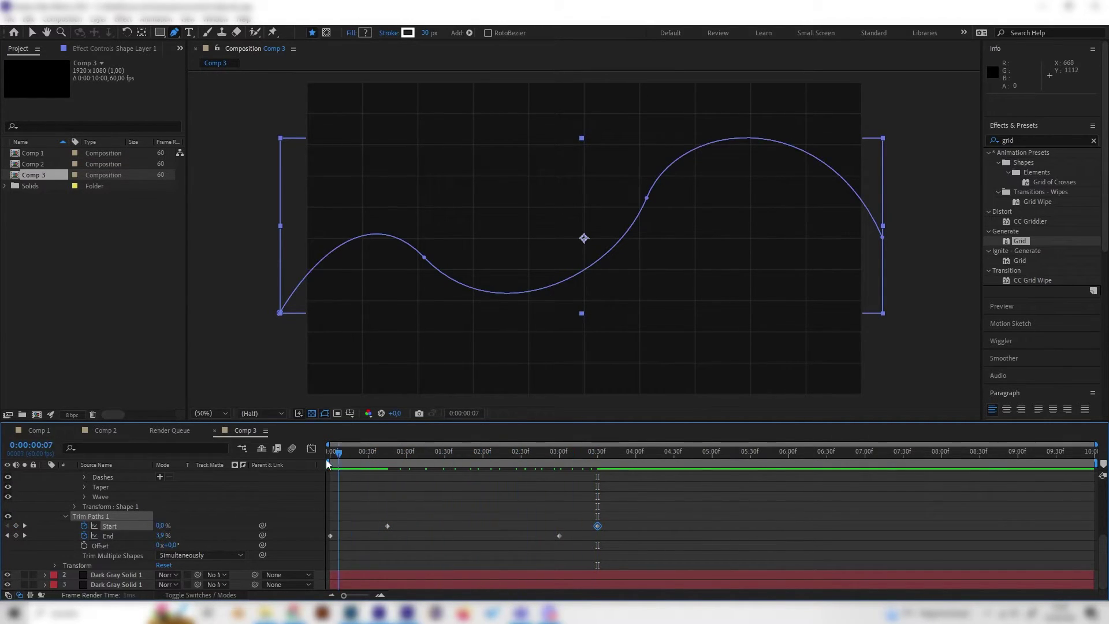
Step: Drag the first Start keyframe from 0:45 to around 2:01 so the line lengthens
left_click(420, 521)
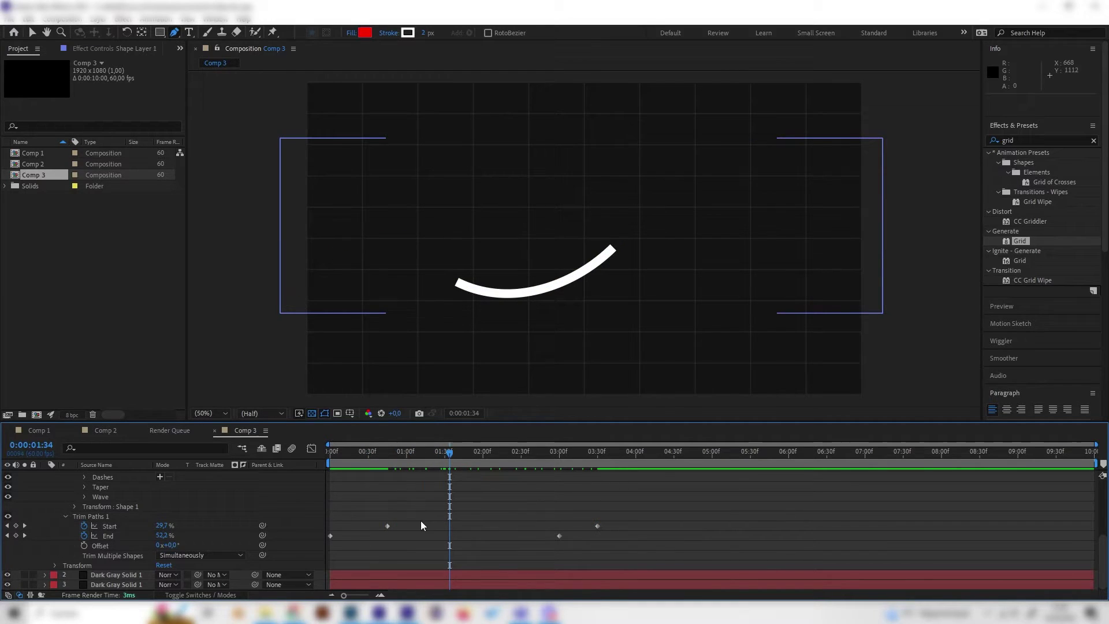
left_click(137, 519)
left_click(391, 540)
left_click_drag(390, 526, 413, 525)
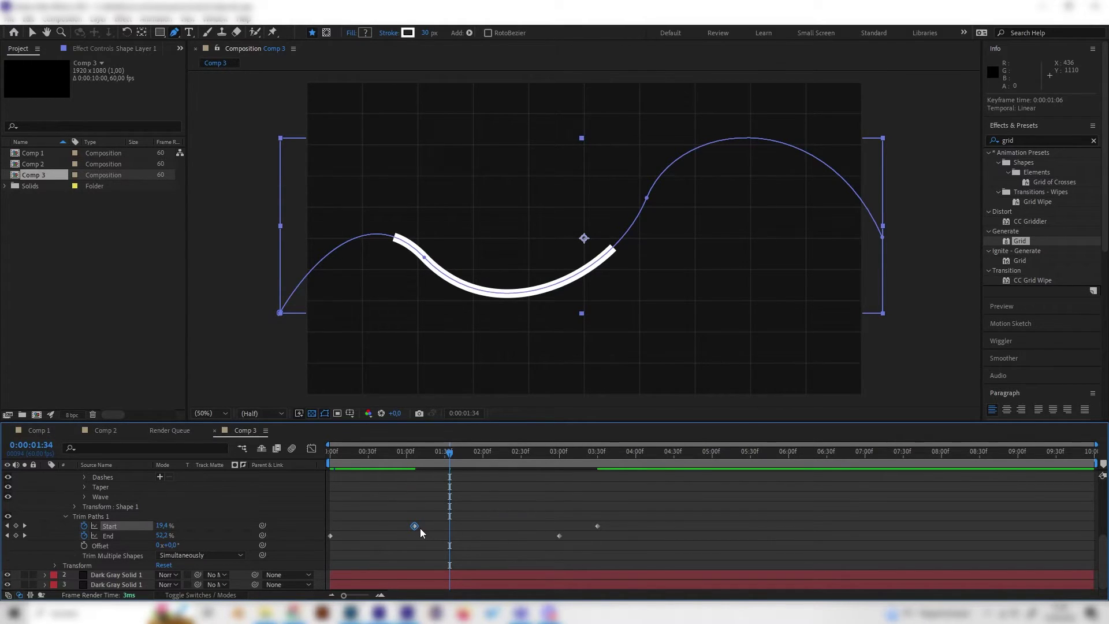
left_click_drag(414, 526, 374, 525)
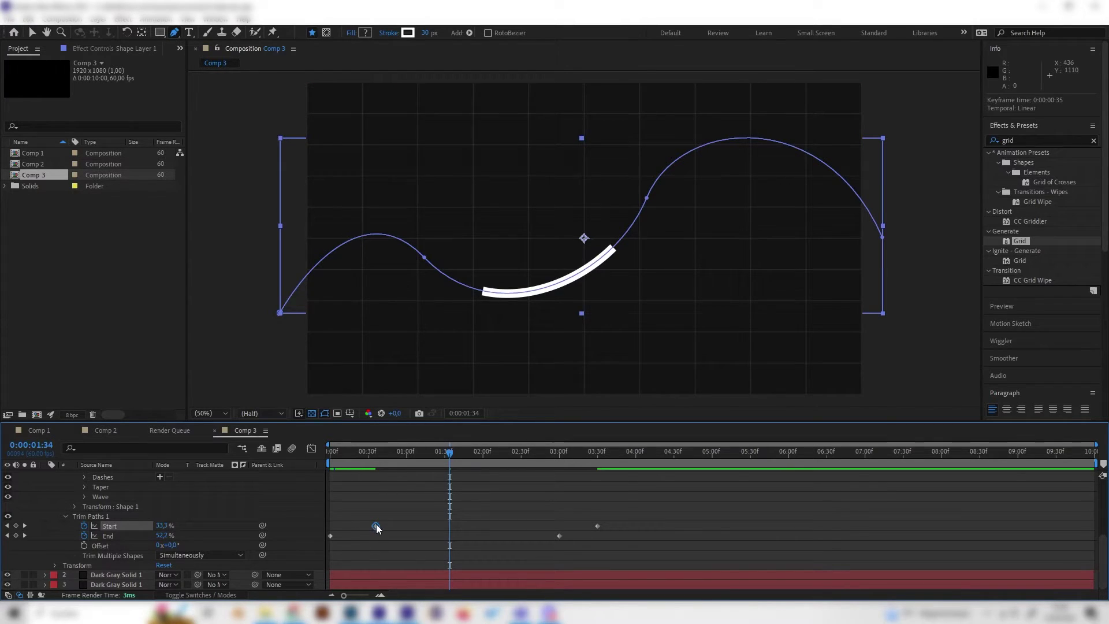
left_click_drag(375, 525, 485, 525)
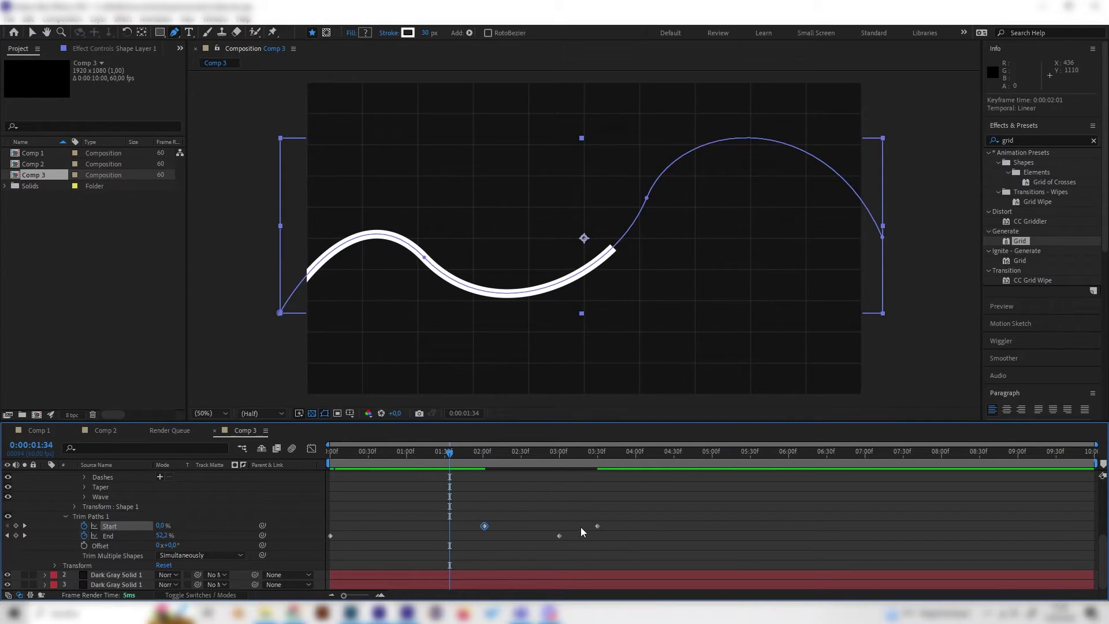
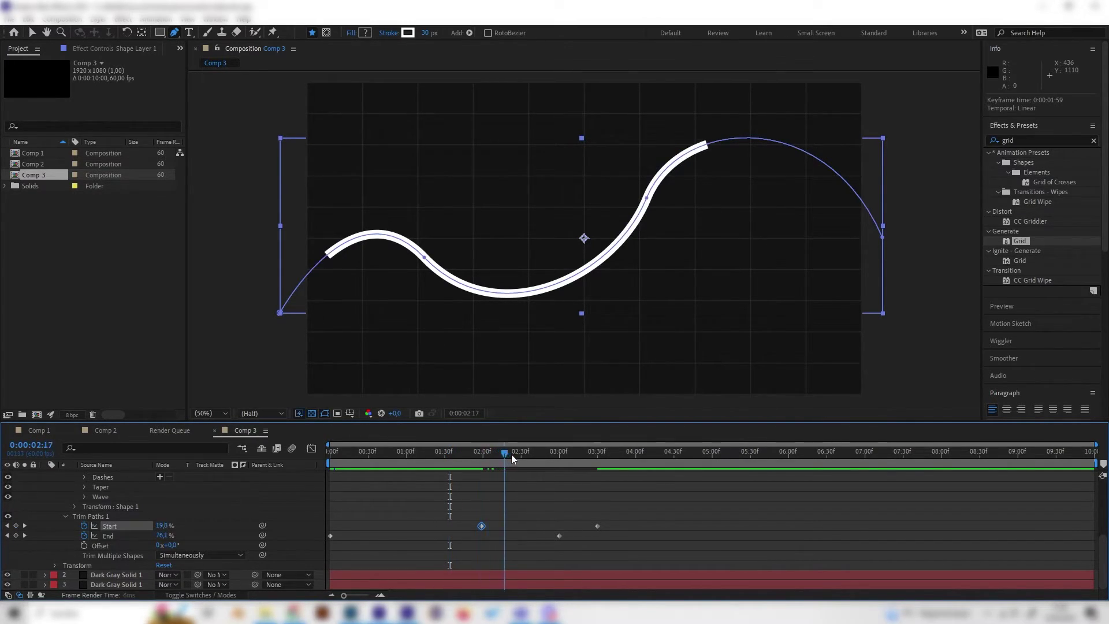
Step: Shift the Trim Paths Start keyframe slightly earlier and move the playhead back to 1:08
left_click_drag(484, 526, 463, 525)
left_click_drag(446, 452, 416, 451)
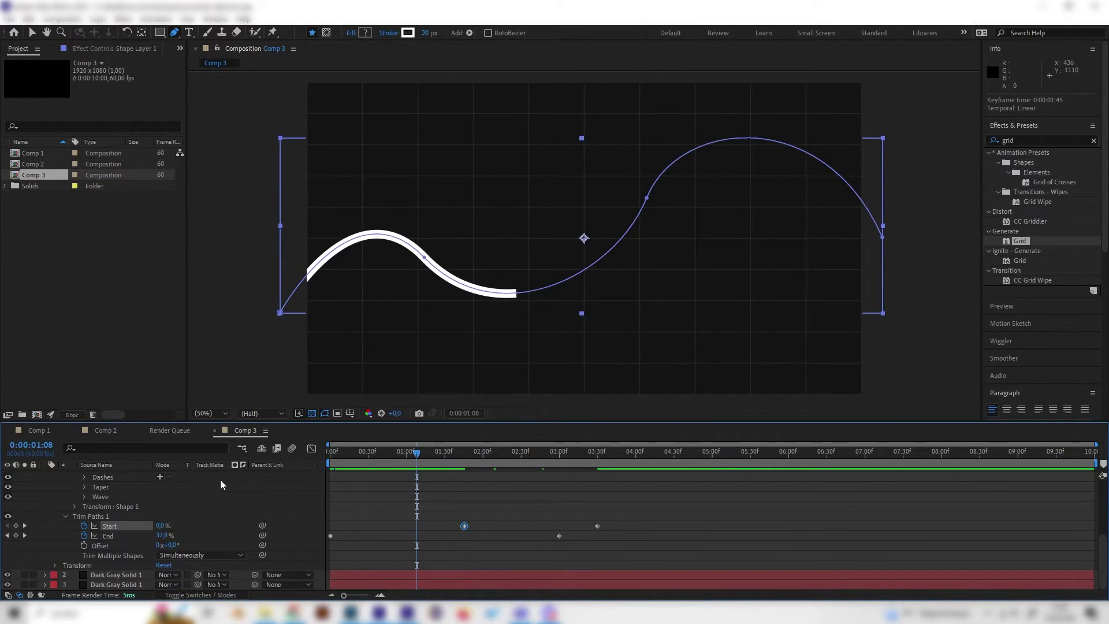
scroll(71, 505, "up", 2)
scroll(122, 530, "down", 2)
scroll(106, 528, "up", 4)
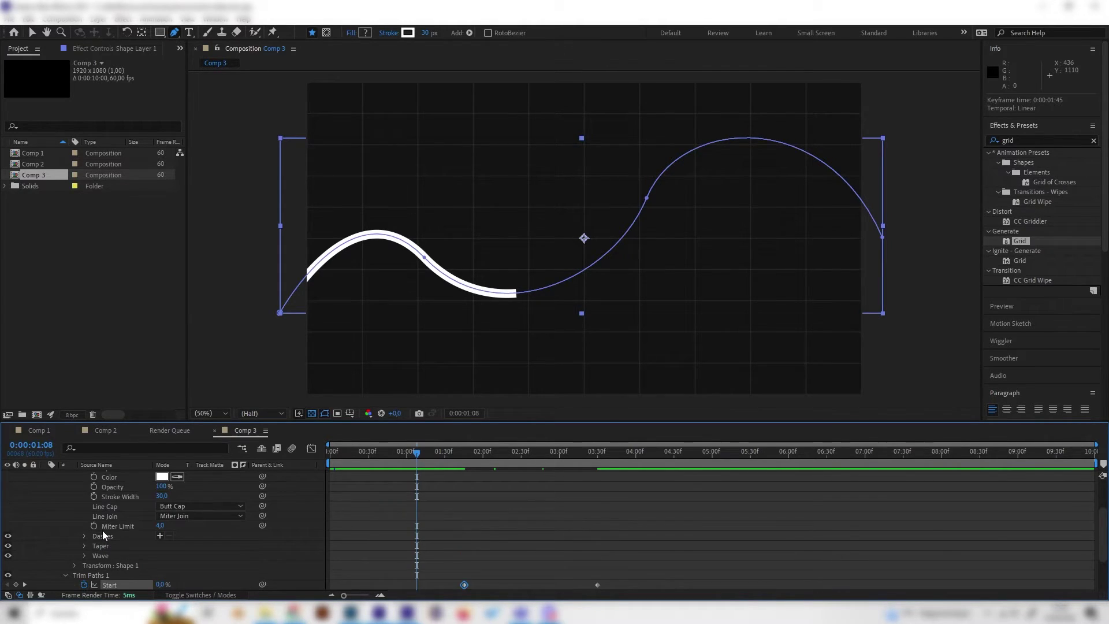
scroll(103, 531, "up", 2)
Step: Set Stroke 1's Line Cap to Round Cap and scrub the timeline to check it
left_click(86, 487)
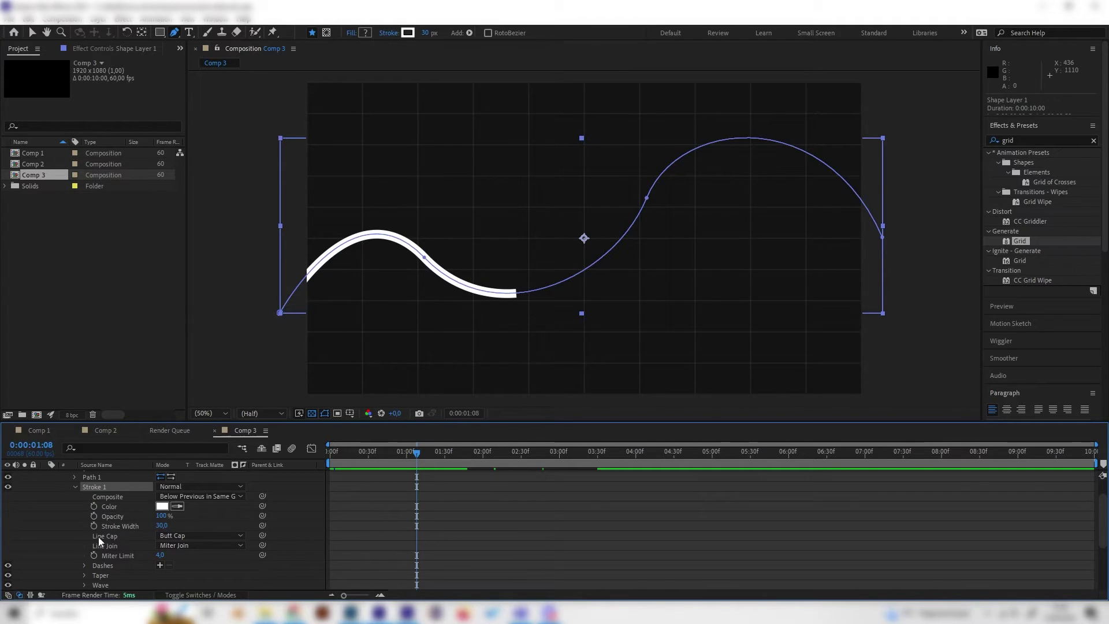
left_click(200, 536)
left_click(187, 559)
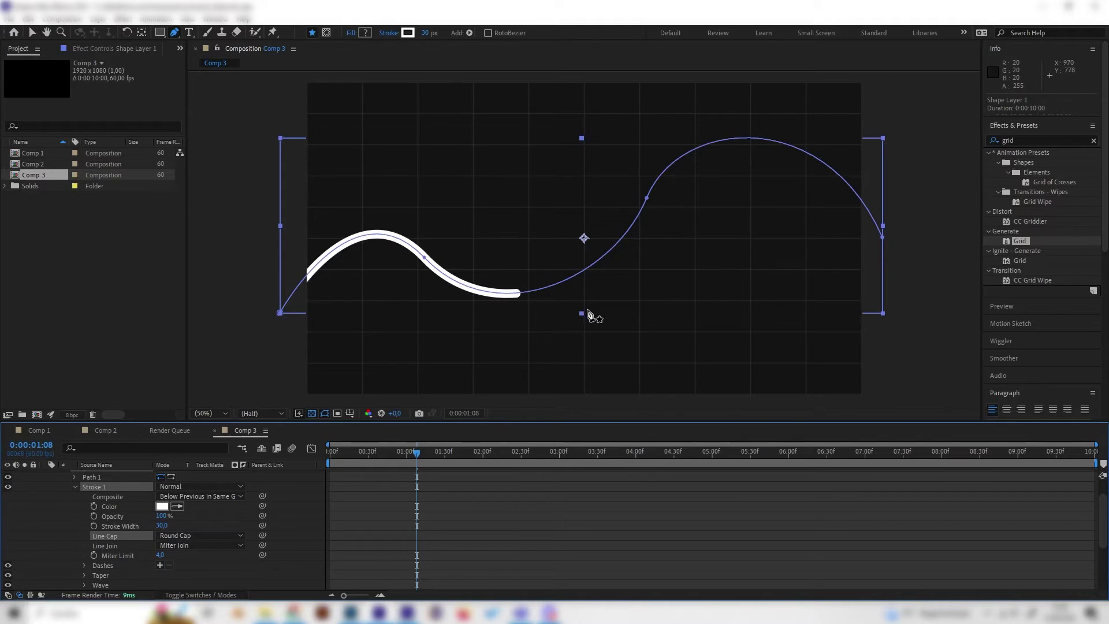
left_click(449, 451)
left_click_drag(488, 448, 441, 465)
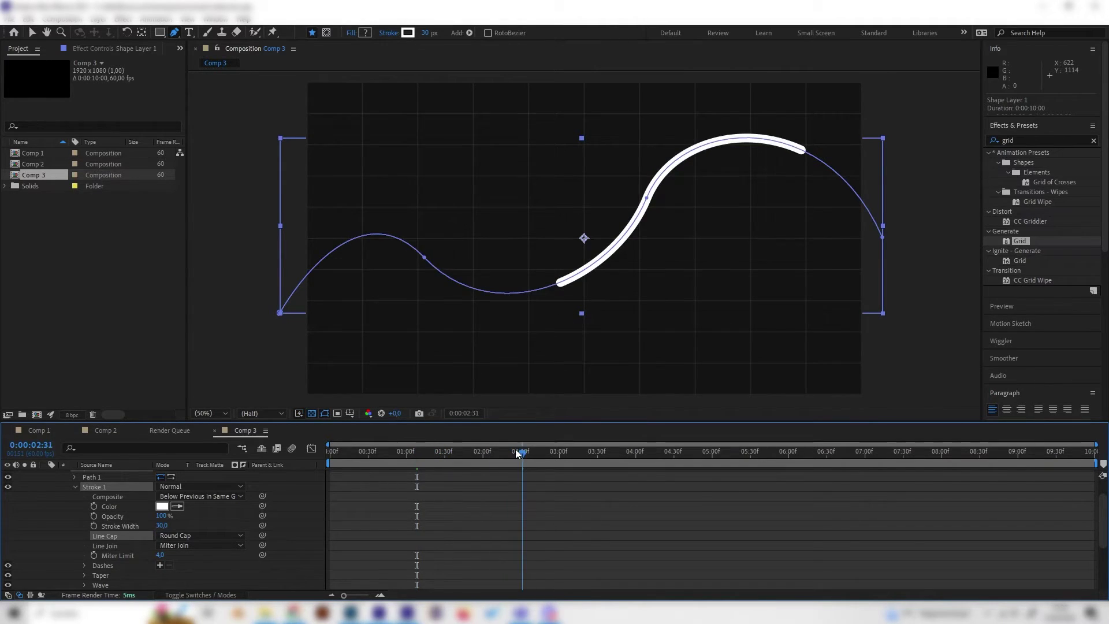
scroll(121, 546, "down", 2)
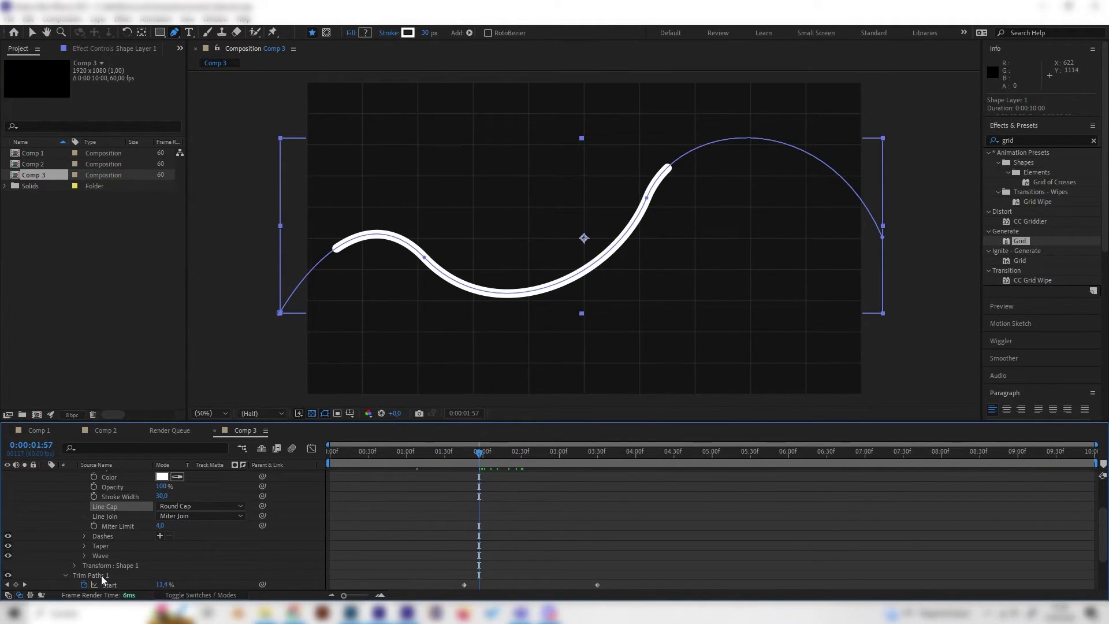
Step: Set Stroke 1's Taper Start Length to 100% and preview the animation from the start
left_click(84, 545)
scroll(132, 542, "down", 2)
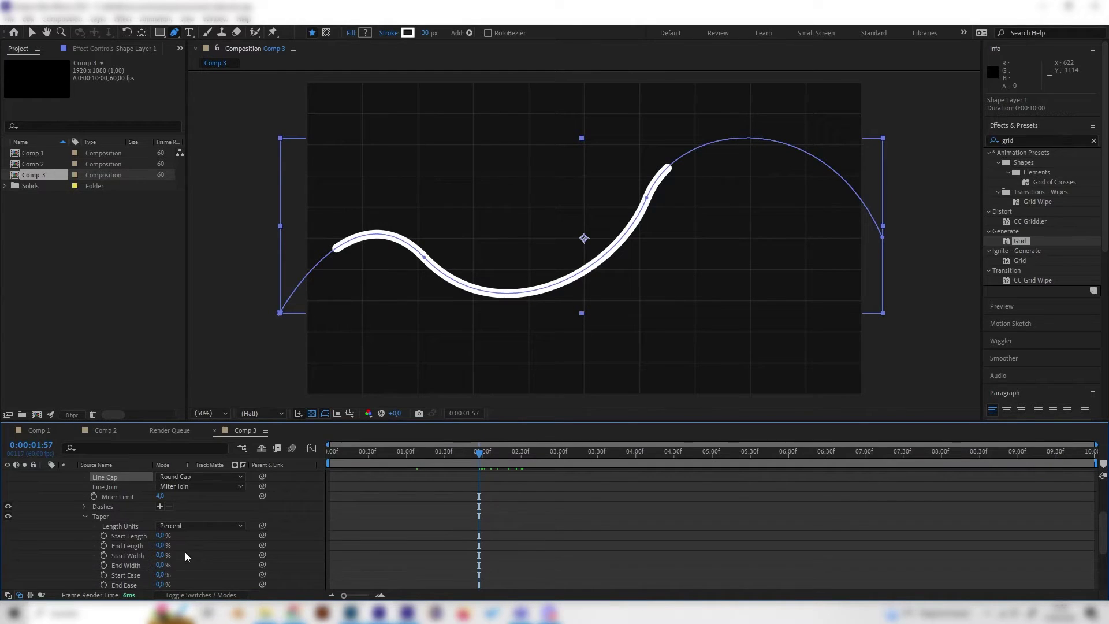
left_click_drag(161, 537, 284, 525)
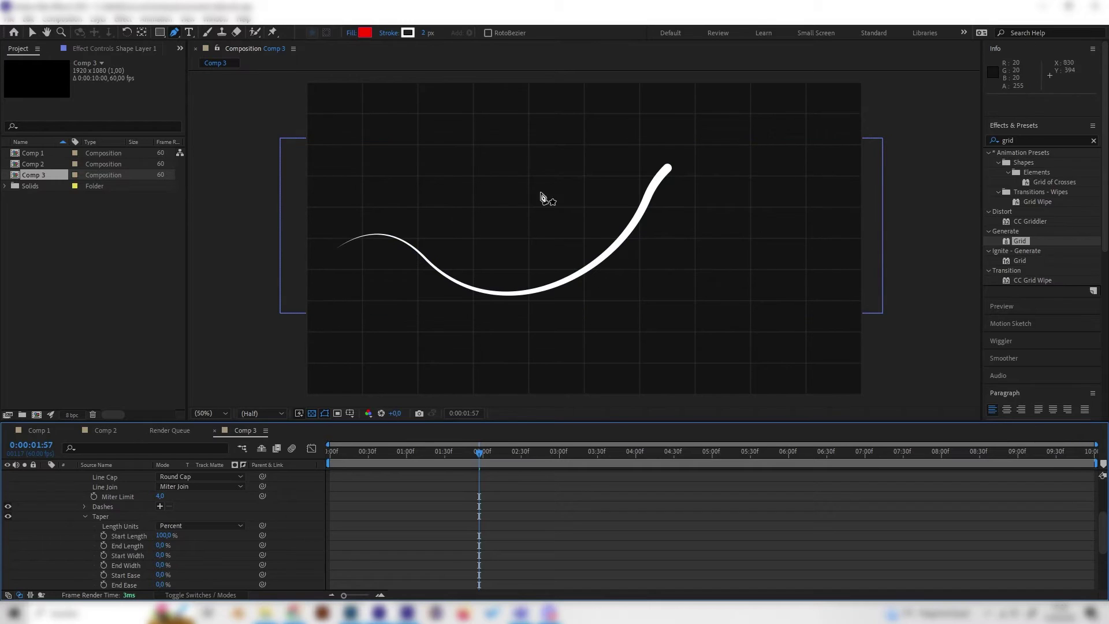
mouse_move(458, 453)
left_mouse_down()
mouse_move(354, 457)
mouse_move(328, 439)
left_mouse_up()
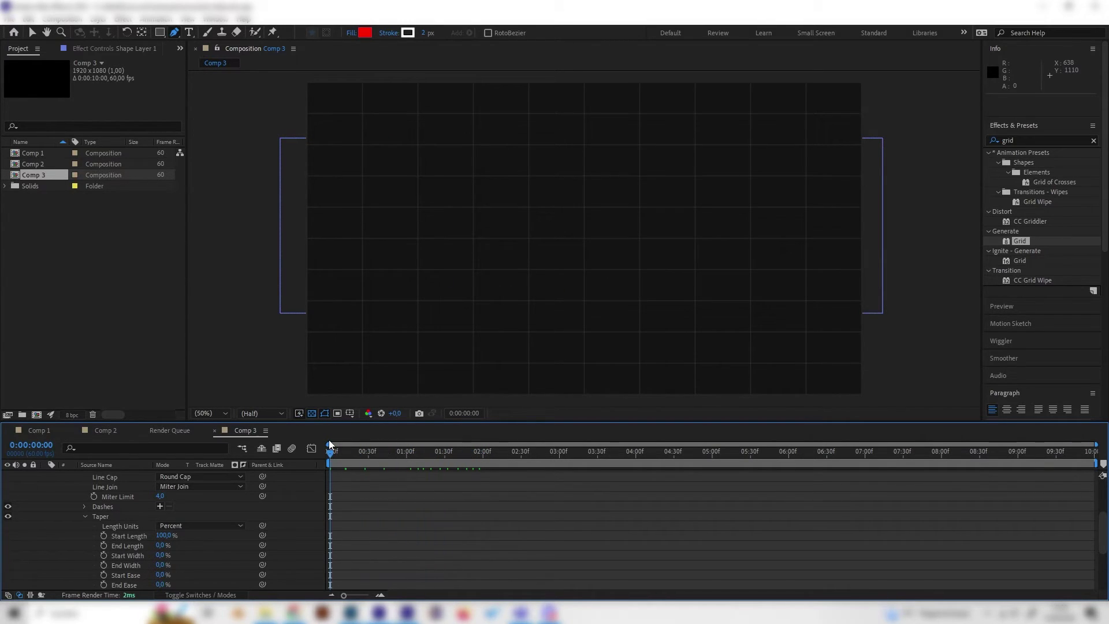
key("space")
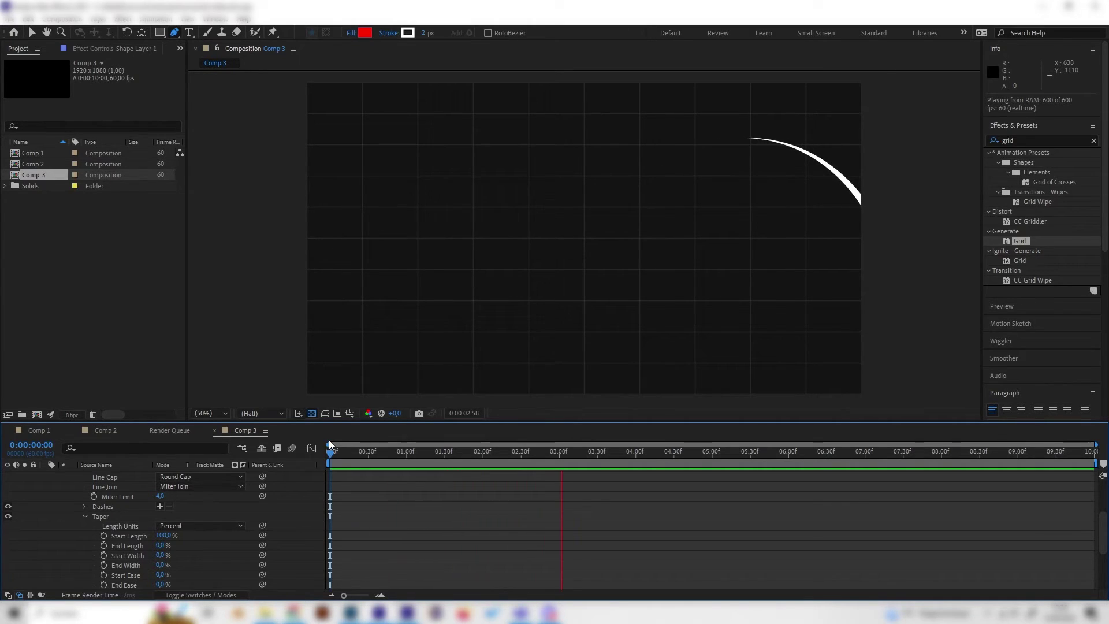
Step: Stop playback and duplicate Shape Layer 1 with Ctrl+D
key("space")
scroll(64, 531, "up", 3)
scroll(101, 481, "up", 2)
left_click(102, 480)
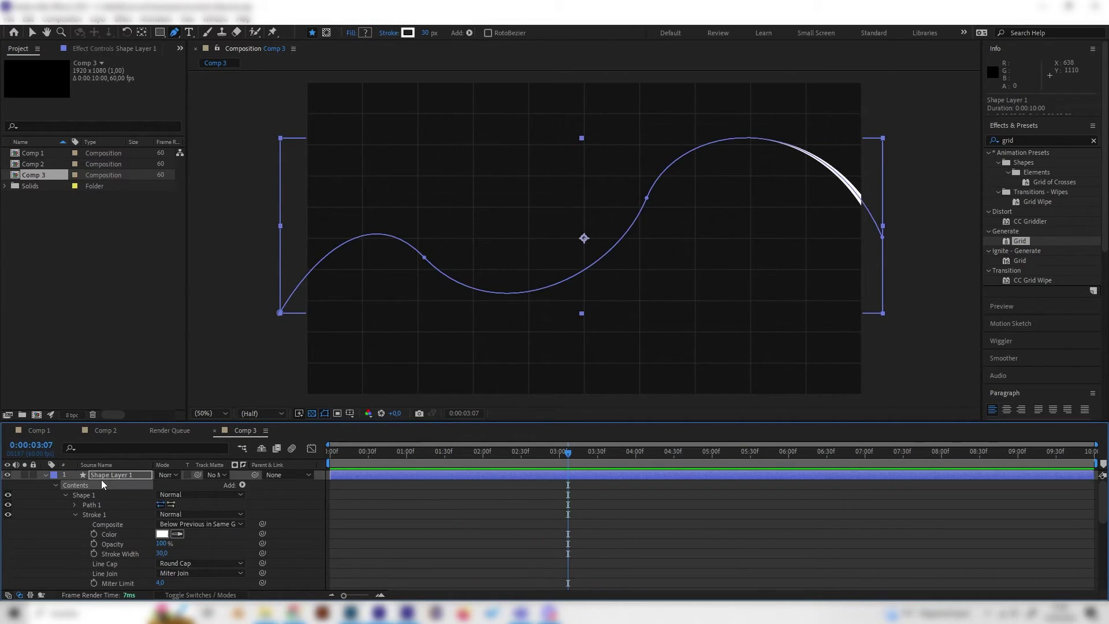
key("ctrl+d")
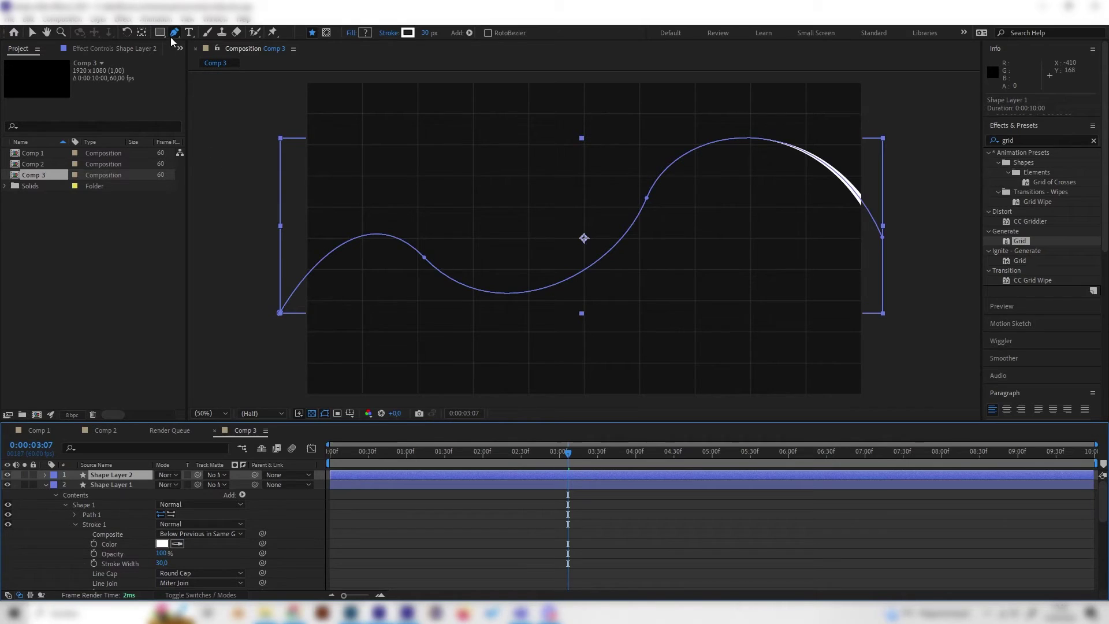
Step: Reshape the copy's path with the Pen tool, moving its points and adding a raised bump
left_click(175, 33)
left_click_drag(426, 262, 440, 334)
left_click_drag(284, 318, 354, 334)
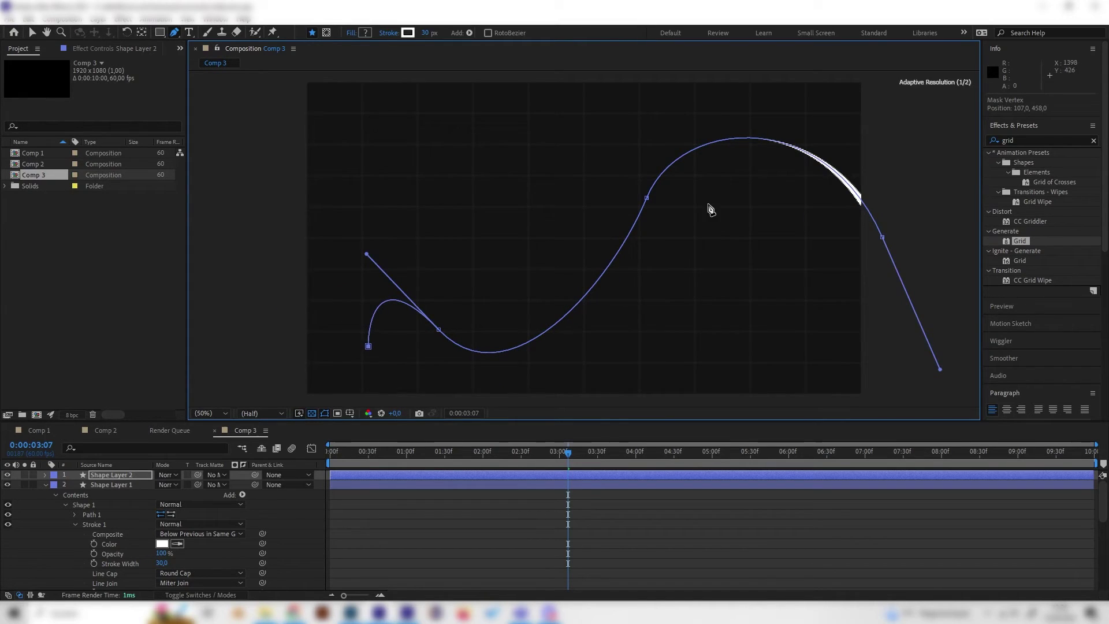
left_click_drag(648, 202, 831, 201)
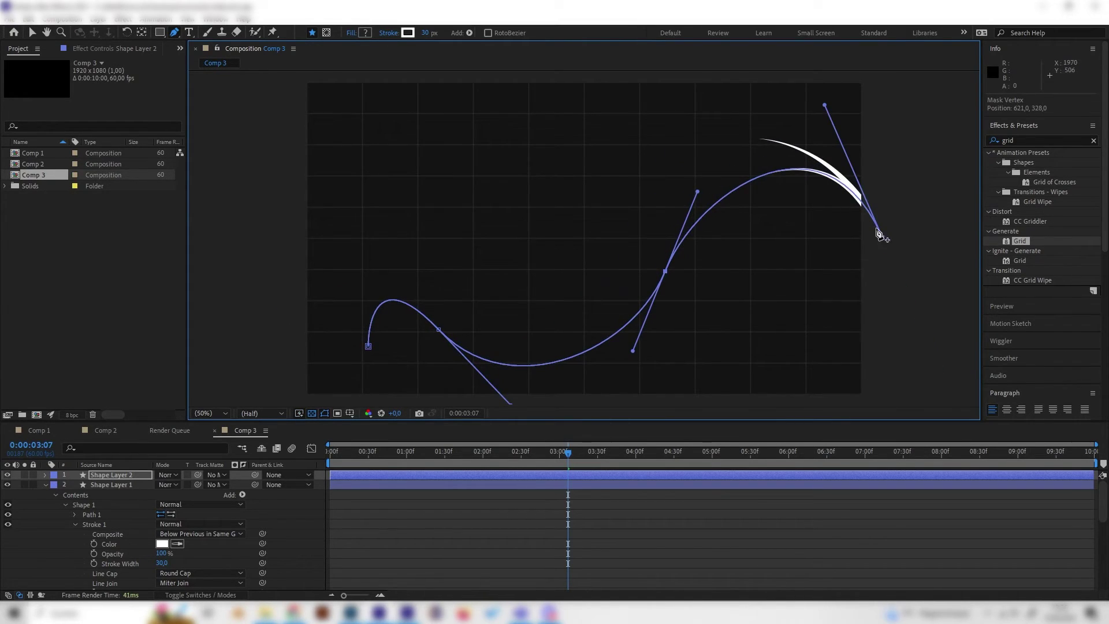
left_click_drag(884, 242, 772, 361)
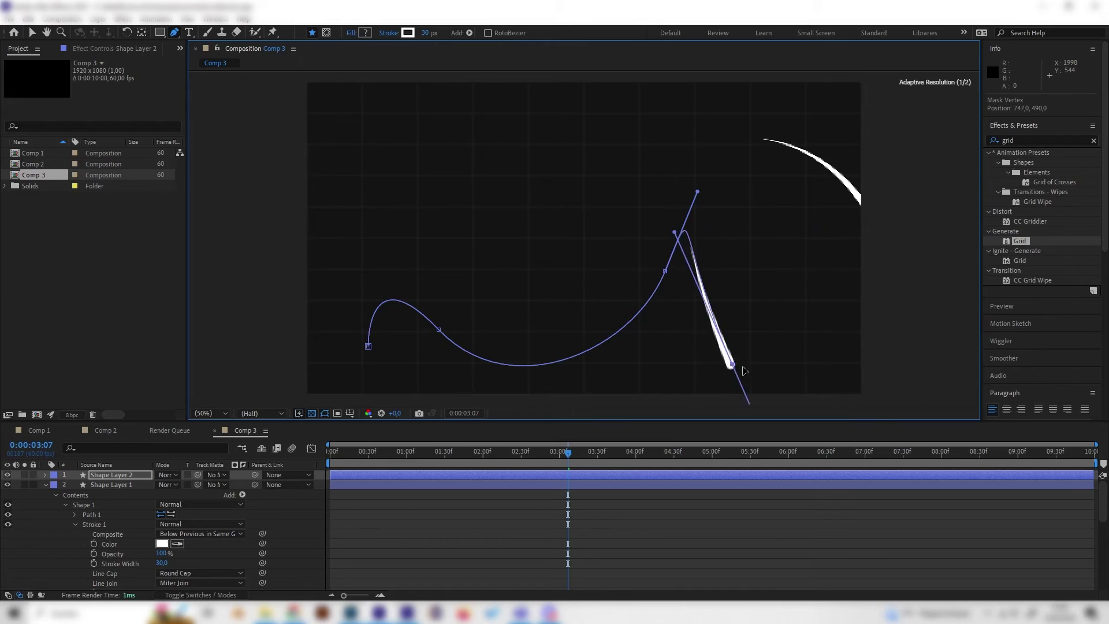
left_click_drag(715, 228, 751, 222)
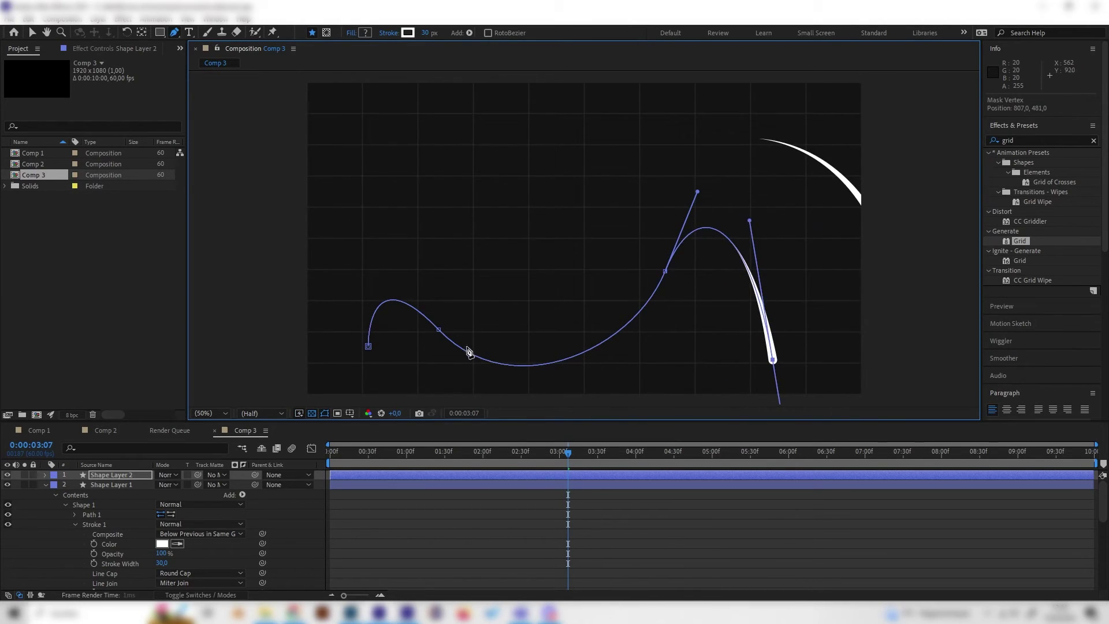
left_click(537, 366)
left_click_drag(539, 367, 531, 320)
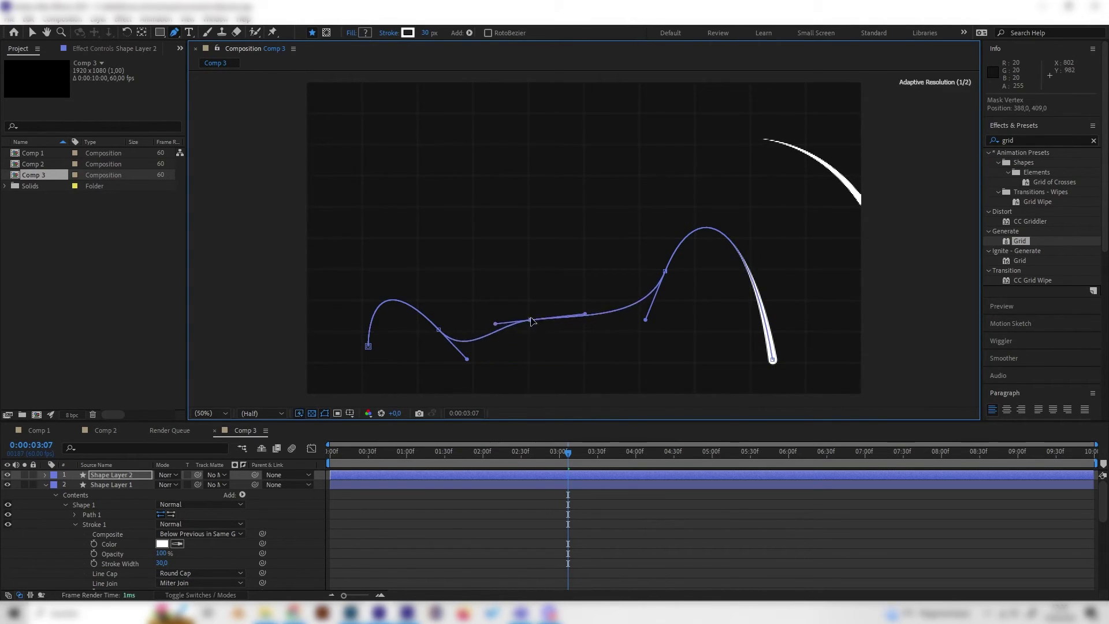
left_click_drag(371, 349, 370, 400)
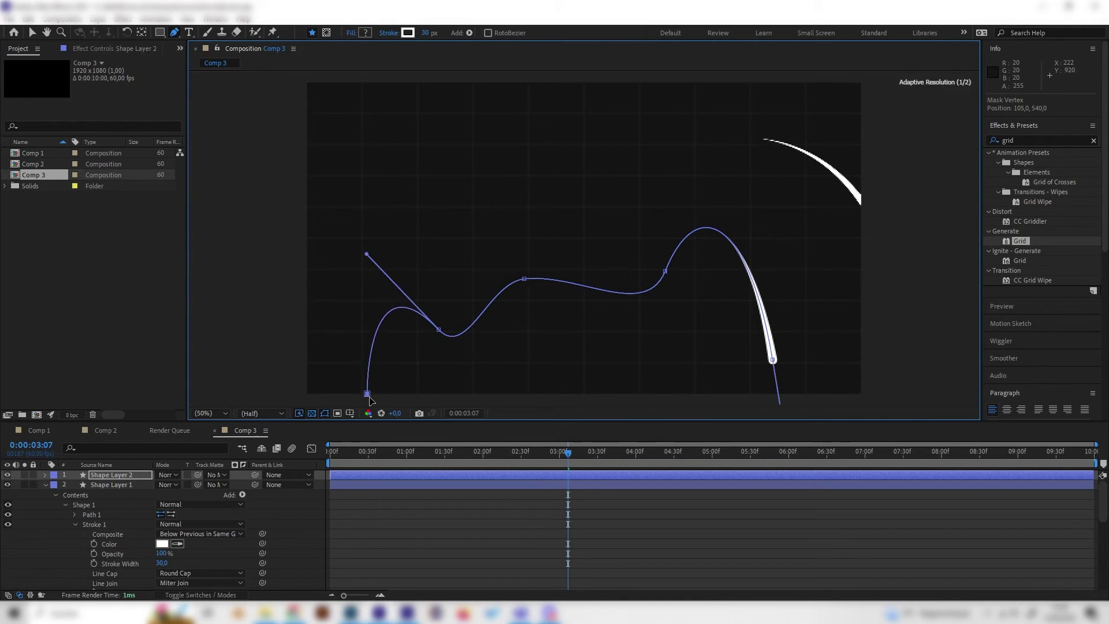
key("space")
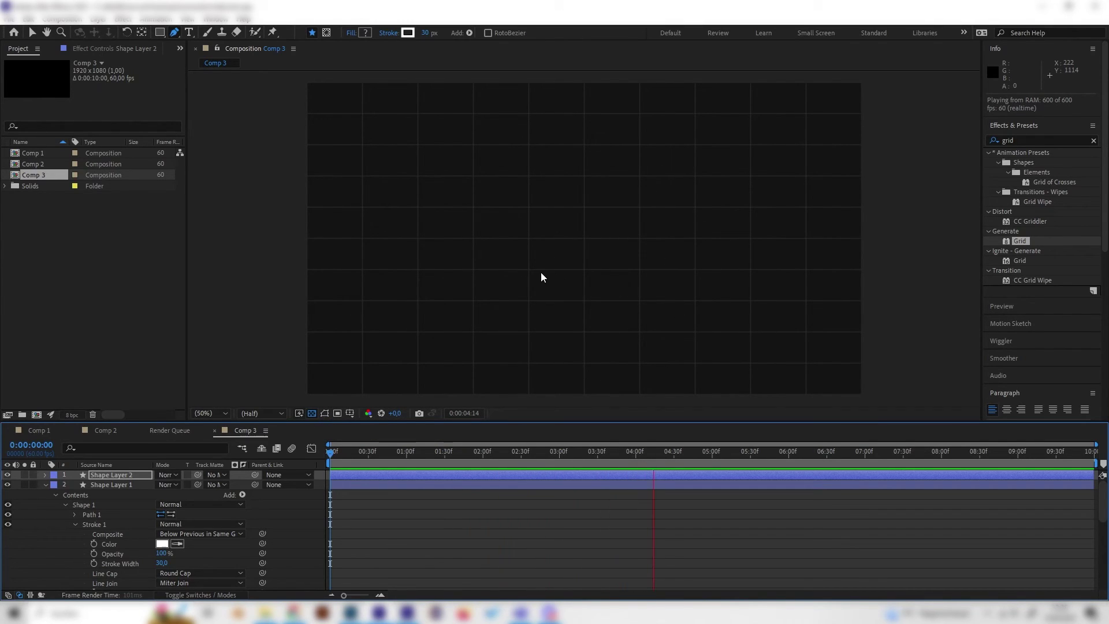
key("space")
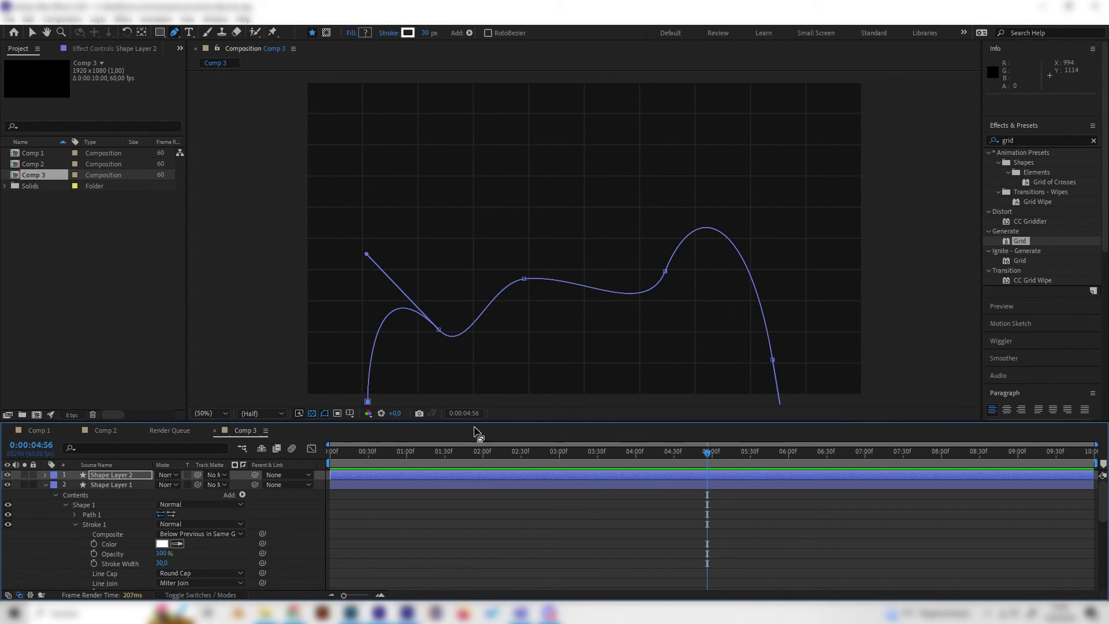
key("space")
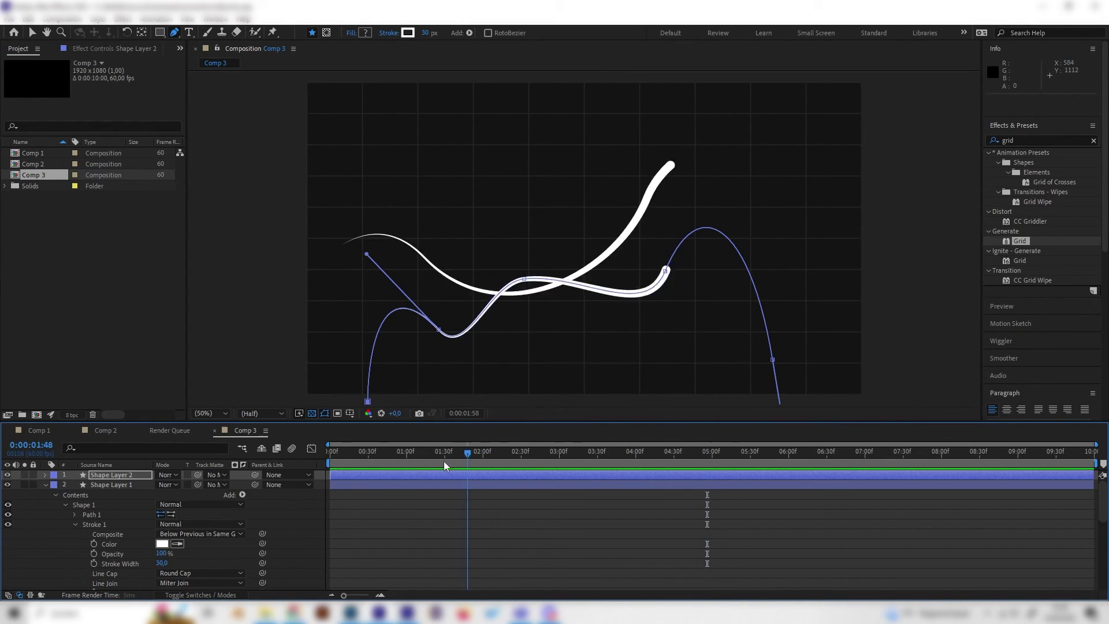